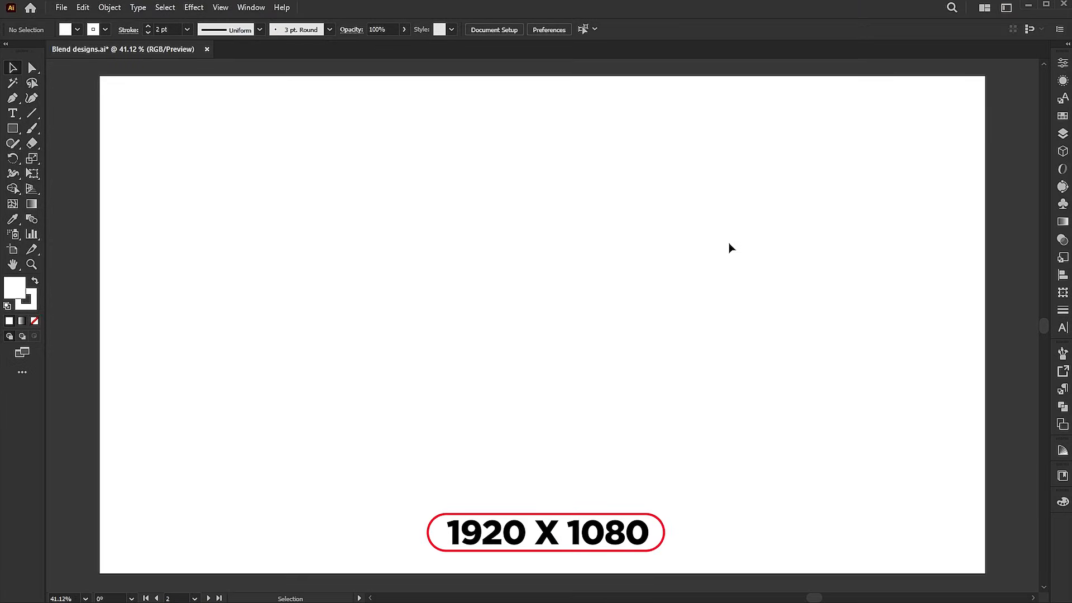
Examine the orange and purple colour reference swatches above the artboard.
scroll(693, 242, up, 3)
drag(622, 262, 621, 298)
key(z)
drag(609, 230, 671, 243)
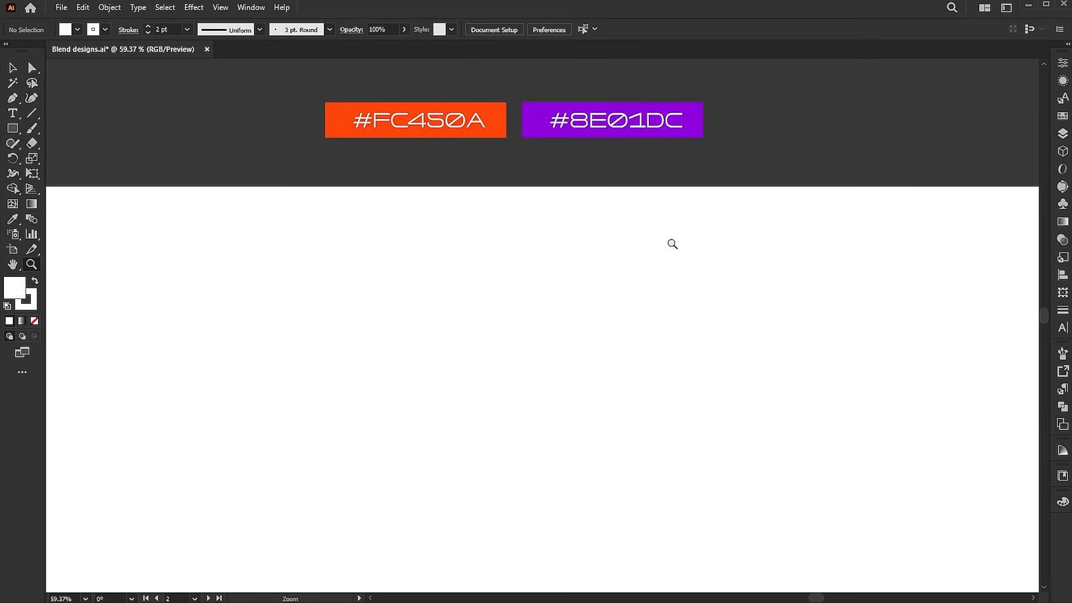
key(ctrl+0)
drag(649, 251, 633, 251)
key(v)
Add the letter S as text near the artboard's centre and enlarge it to about 425 pt.
click(19, 118)
click(512, 308)
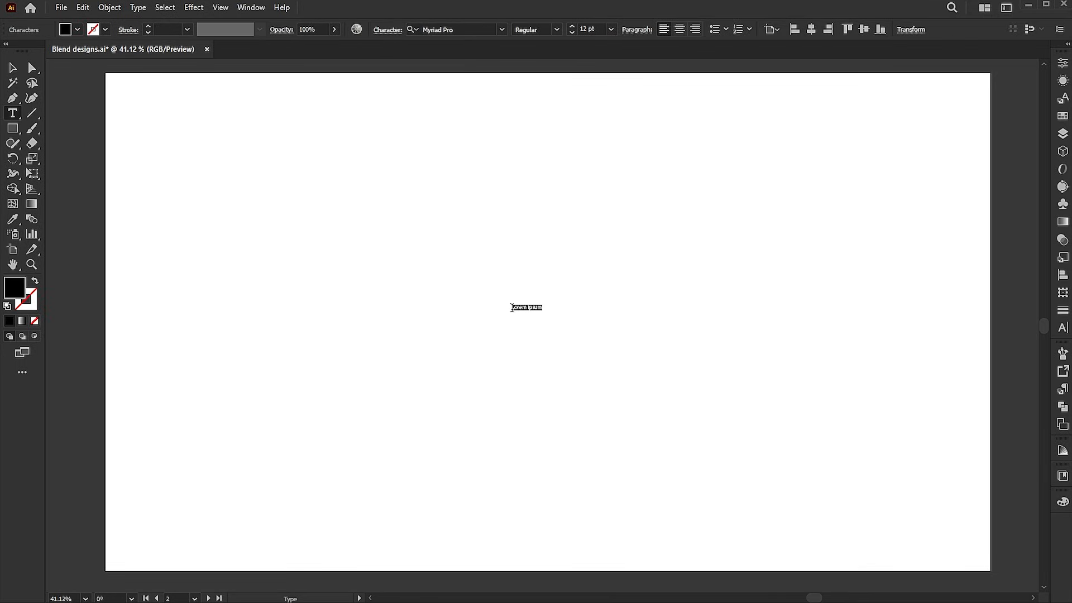
click(15, 71)
drag(518, 303, 732, 127)
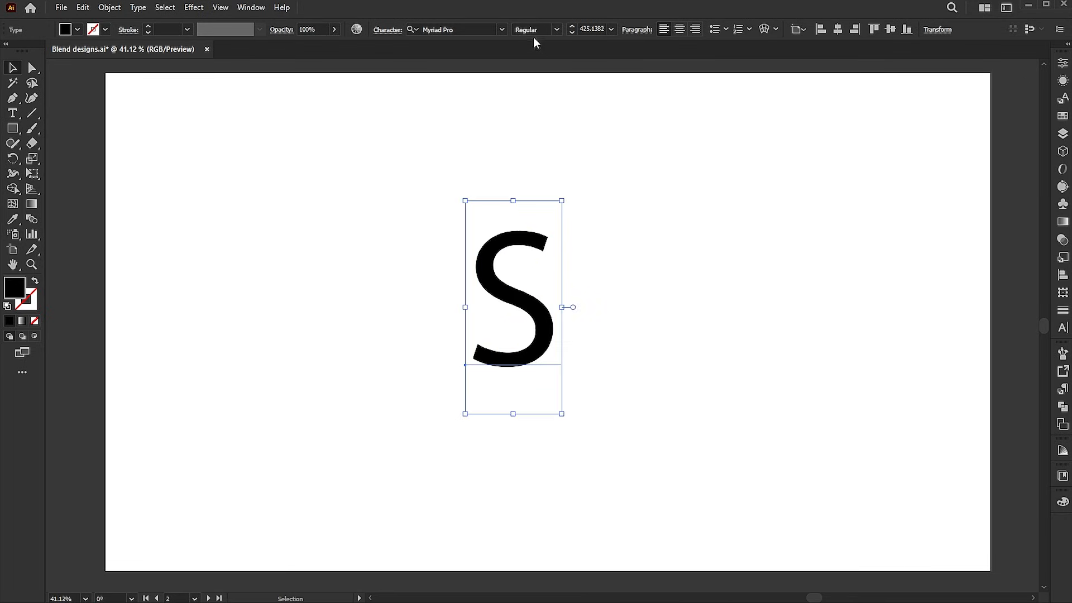
Set the letter S in the Poppins Bold font.
click(467, 27)
text(popp)
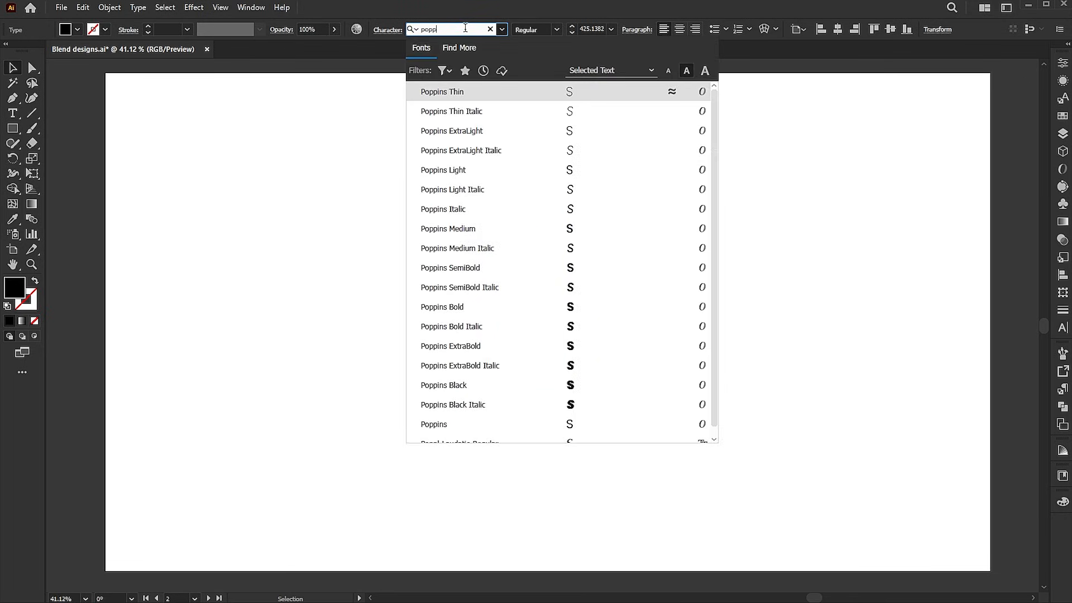
click(584, 312)
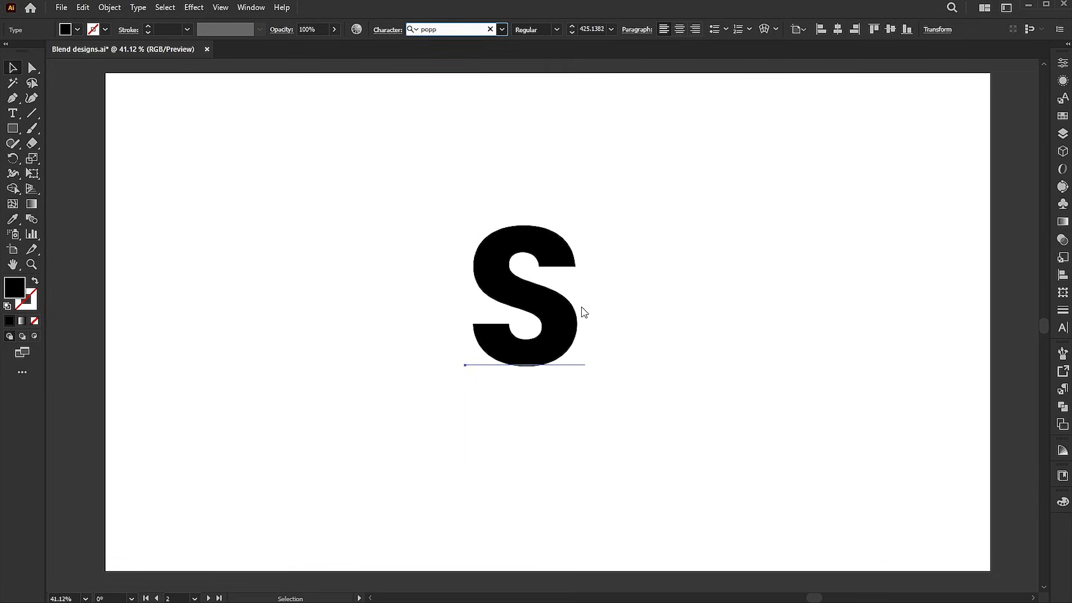
Place a copy of the S, enlarged to about 765 pt, beside the original and remove the copy's fill.
drag(589, 346, 712, 333)
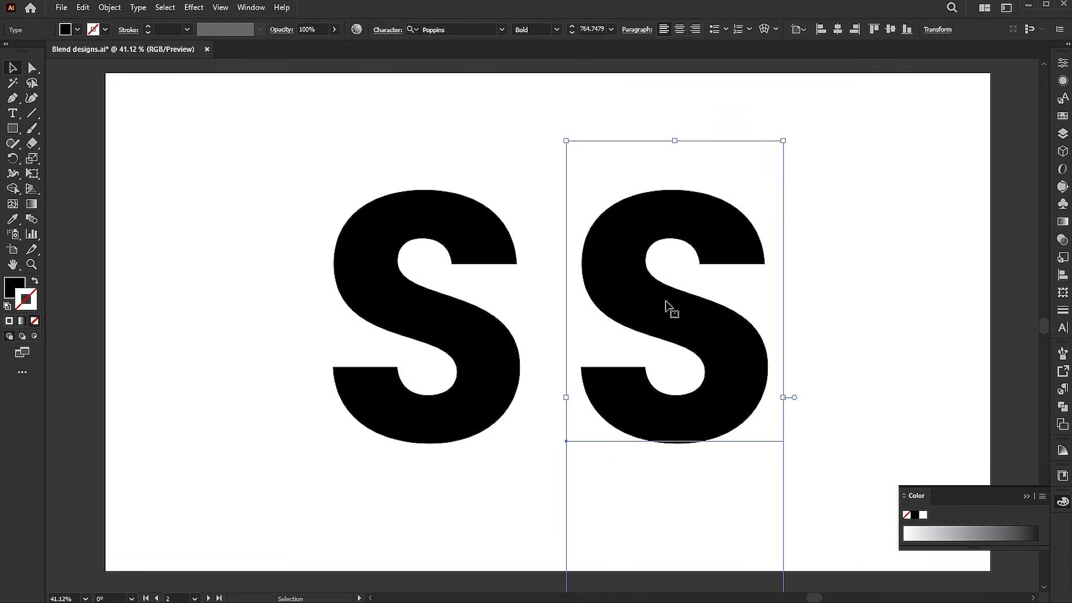
click(19, 289)
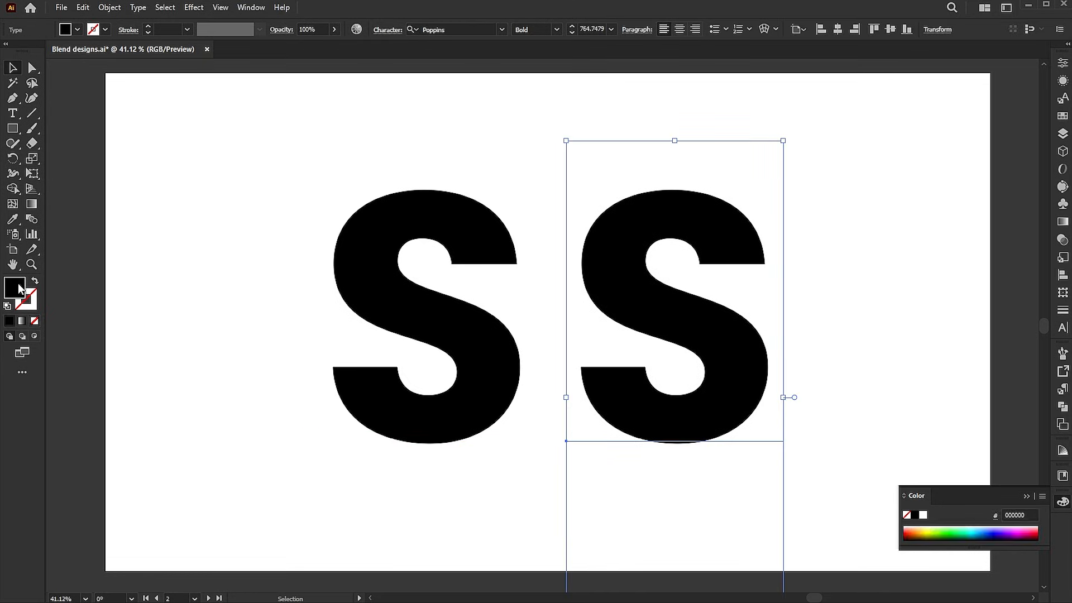
click(34, 322)
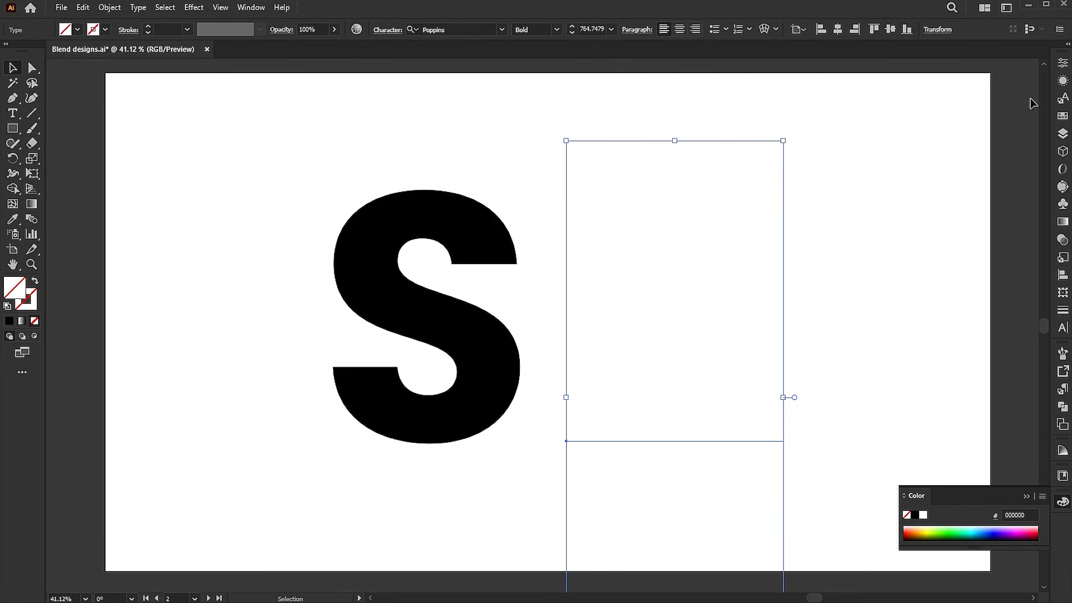
Add a new fill to the right S through its appearance and set it to the white-to-black linear gradient.
click(1061, 83)
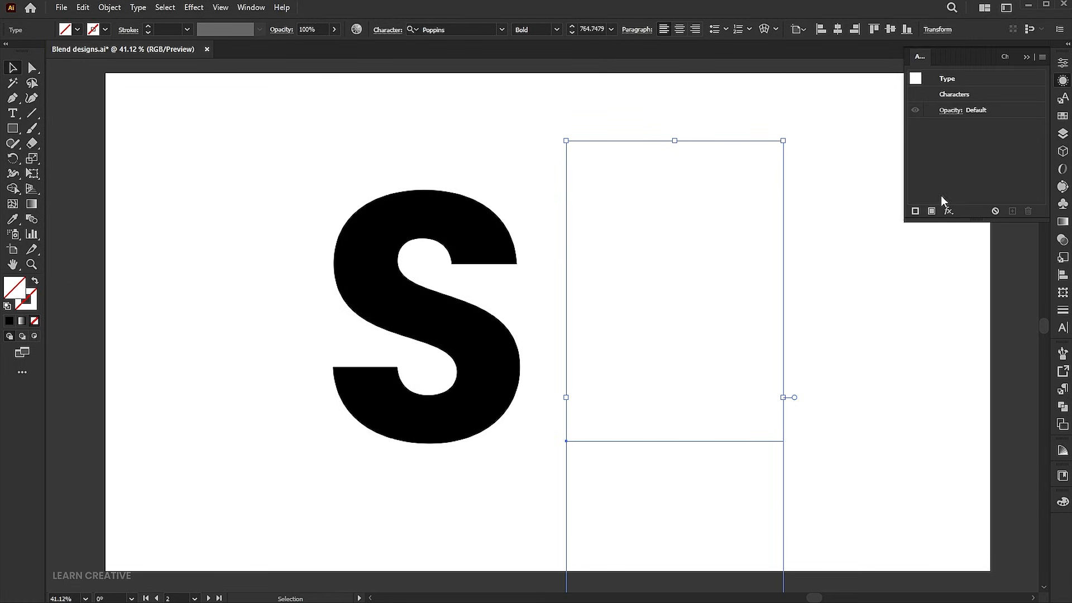
click(931, 210)
click(983, 126)
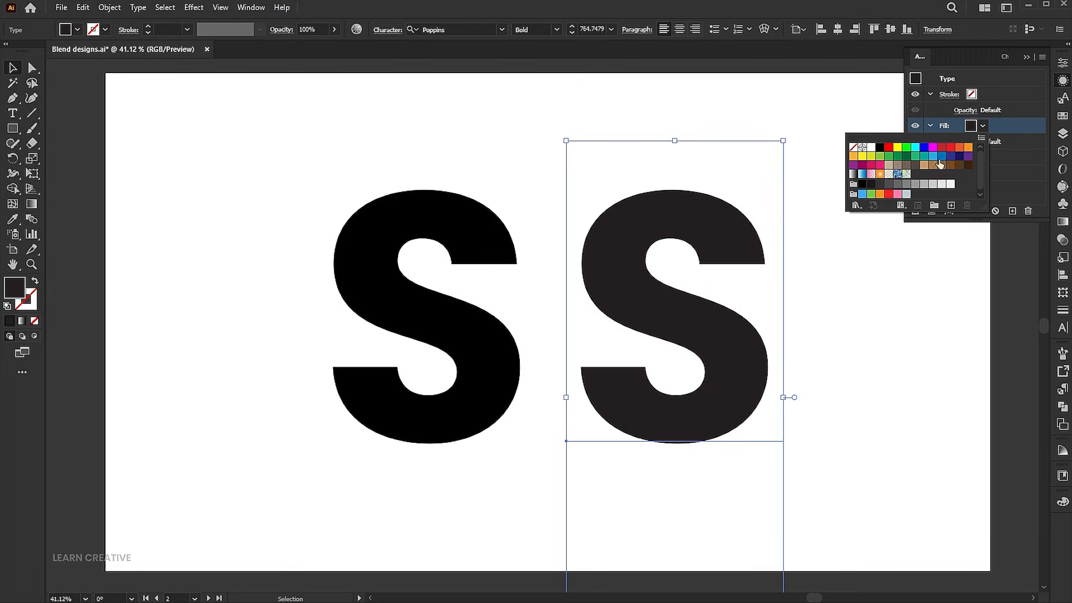
click(854, 175)
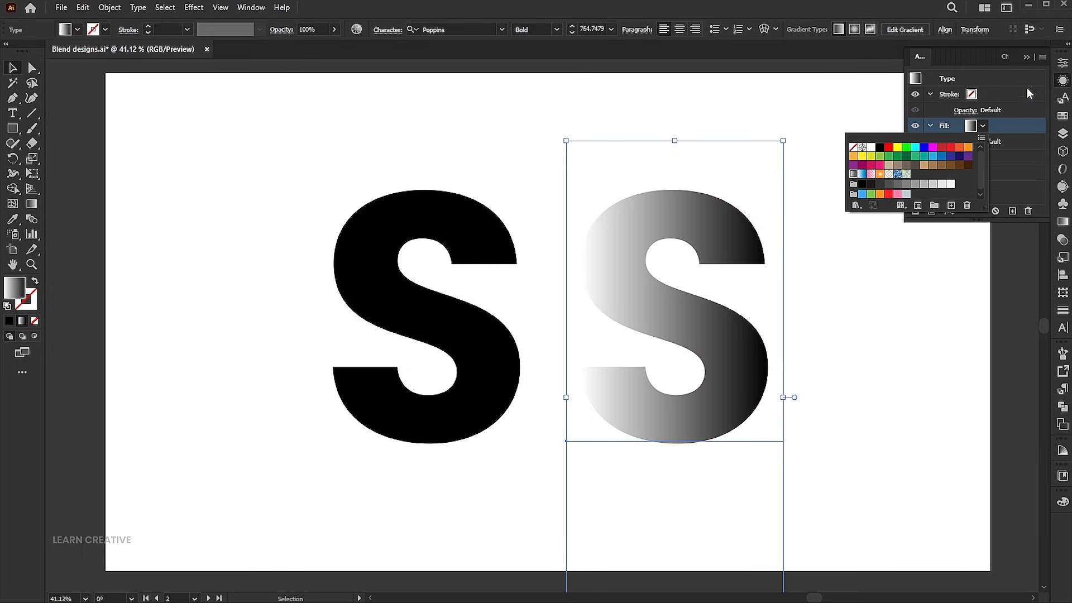
Recolour the gradient by sampling the reference swatches: #FC450A for the start stop and #8E01DC for the end stop.
click(1027, 58)
click(1062, 221)
key(space)
drag(857, 183, 844, 269)
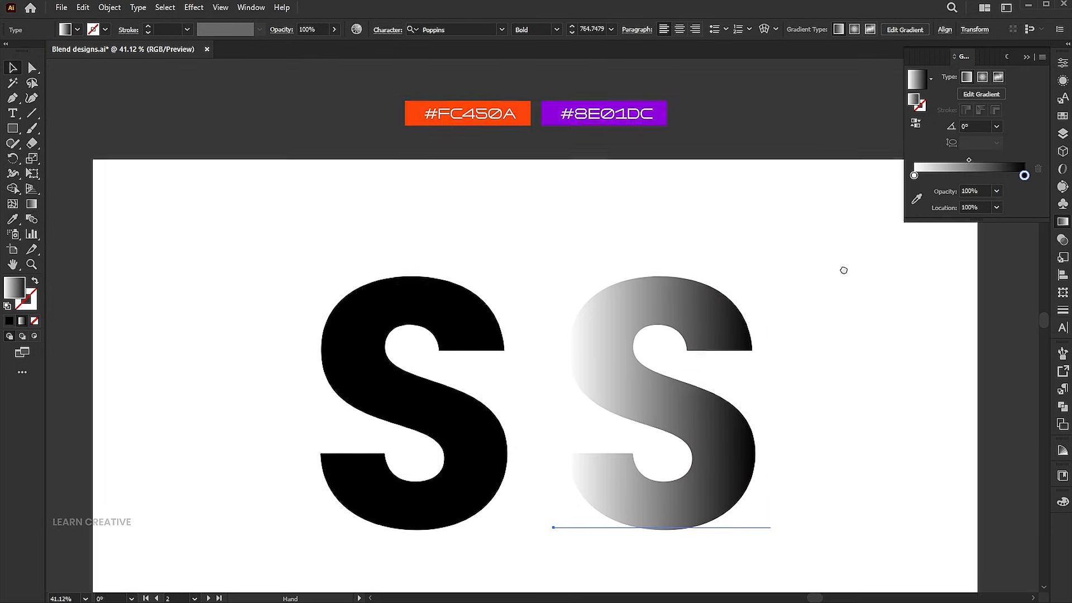
click(11, 220)
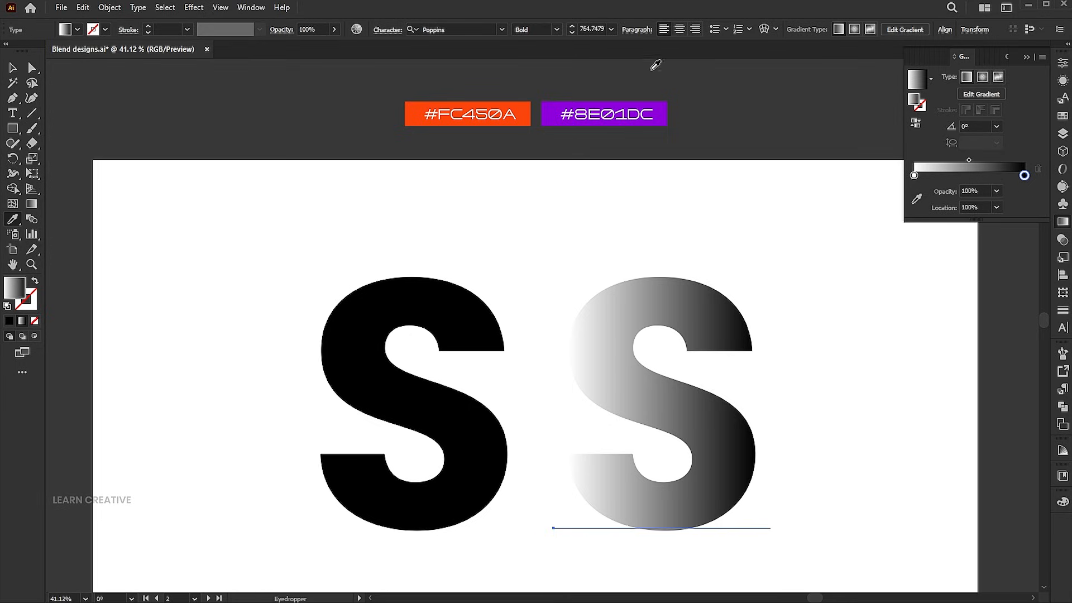
shift+click(659, 101)
click(914, 176)
shift+click(519, 102)
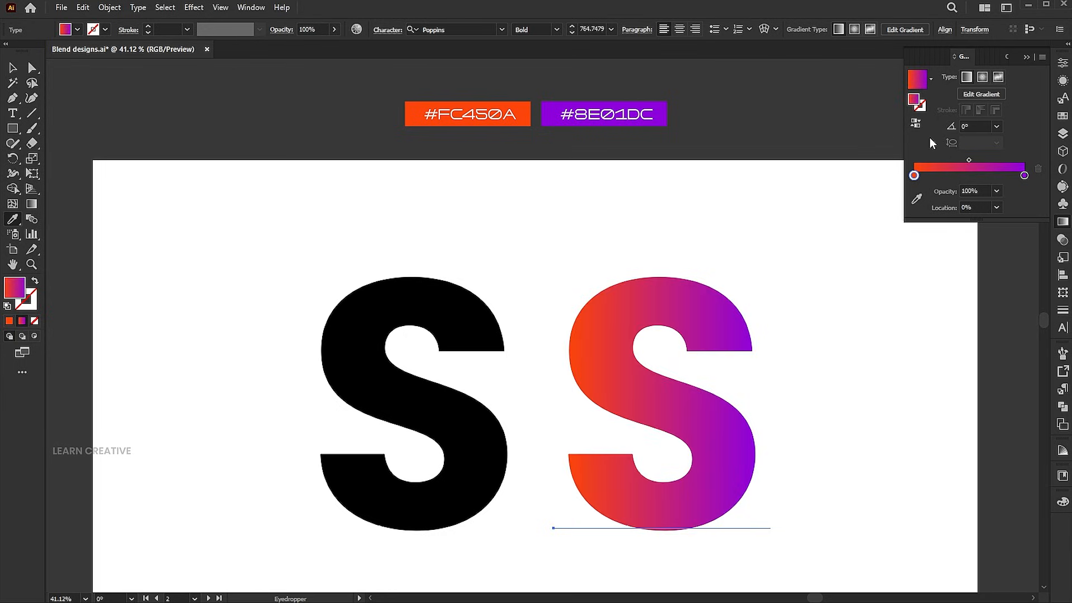
Set the gradient angle to -90° and deselect the letter.
double_click(969, 125)
text(90)
key(Return)
text(-90)
key(Return)
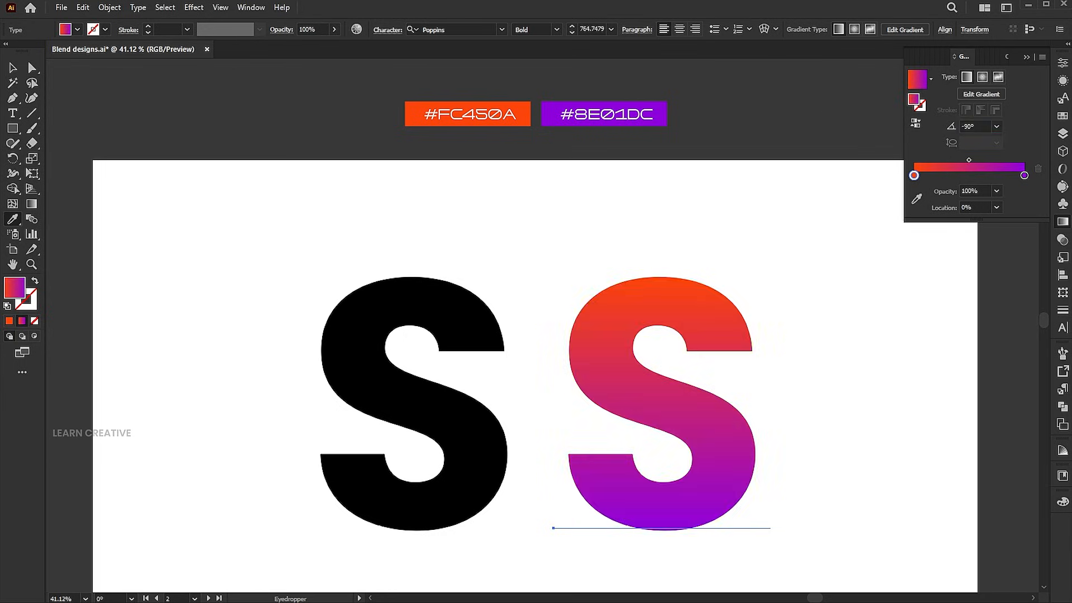
key(v)
click(818, 276)
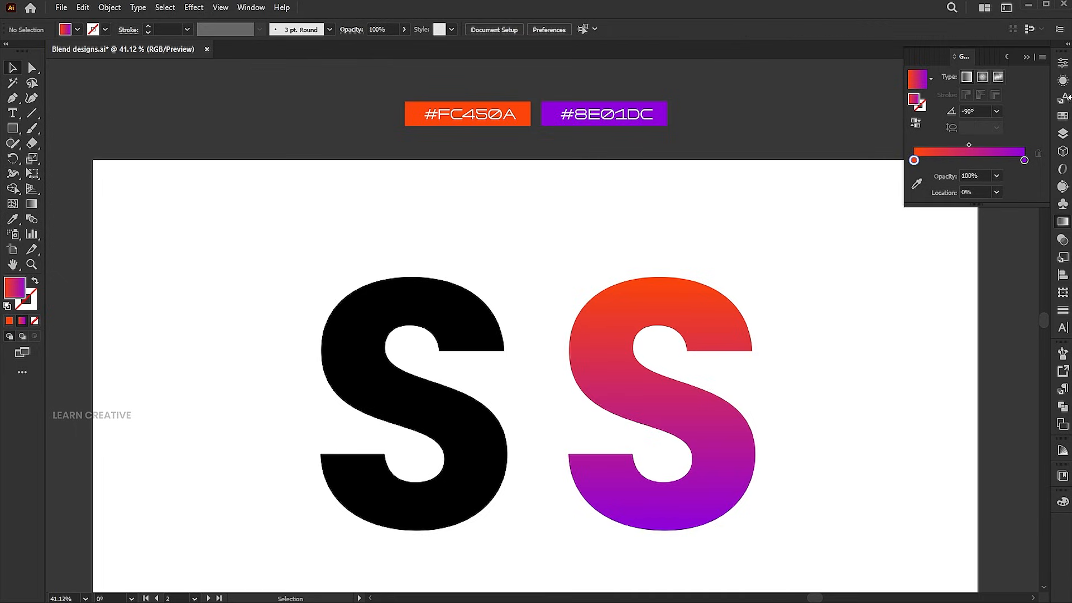
click(1027, 58)
Fill the left black S with white, FFFFFF.
drag(822, 382, 852, 301)
click(438, 247)
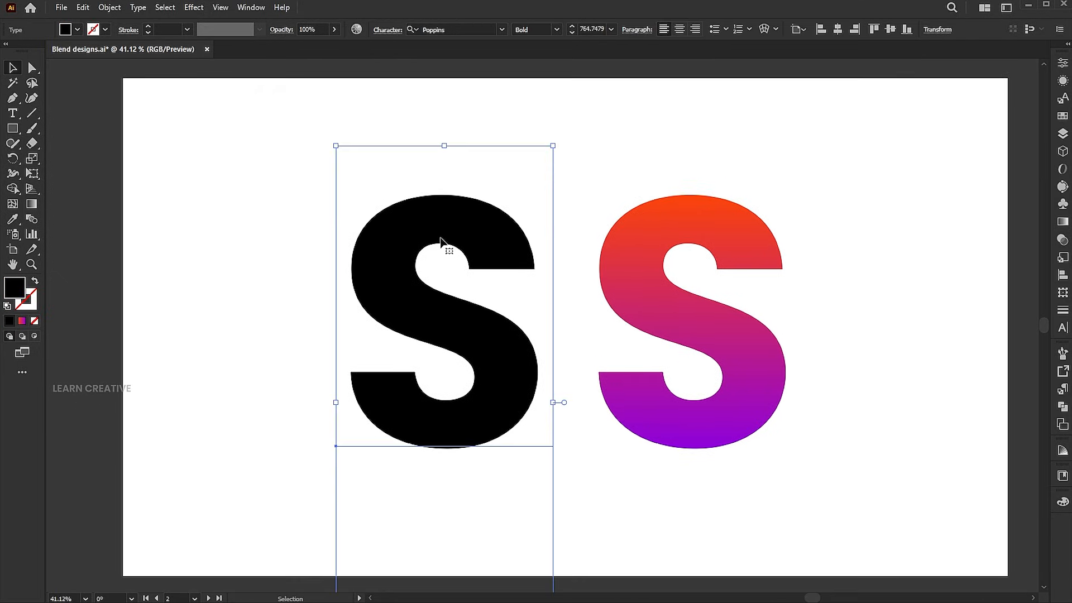
double_click(19, 281)
drag(486, 128, 445, 80)
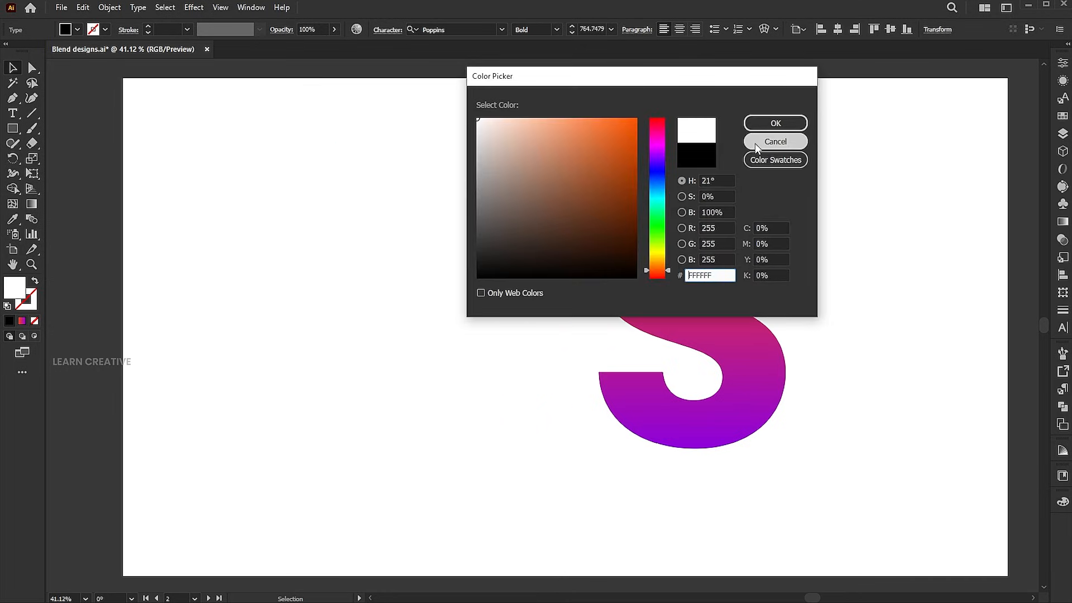
click(766, 124)
Give both letters a 2 pt white stroke.
drag(886, 192, 390, 335)
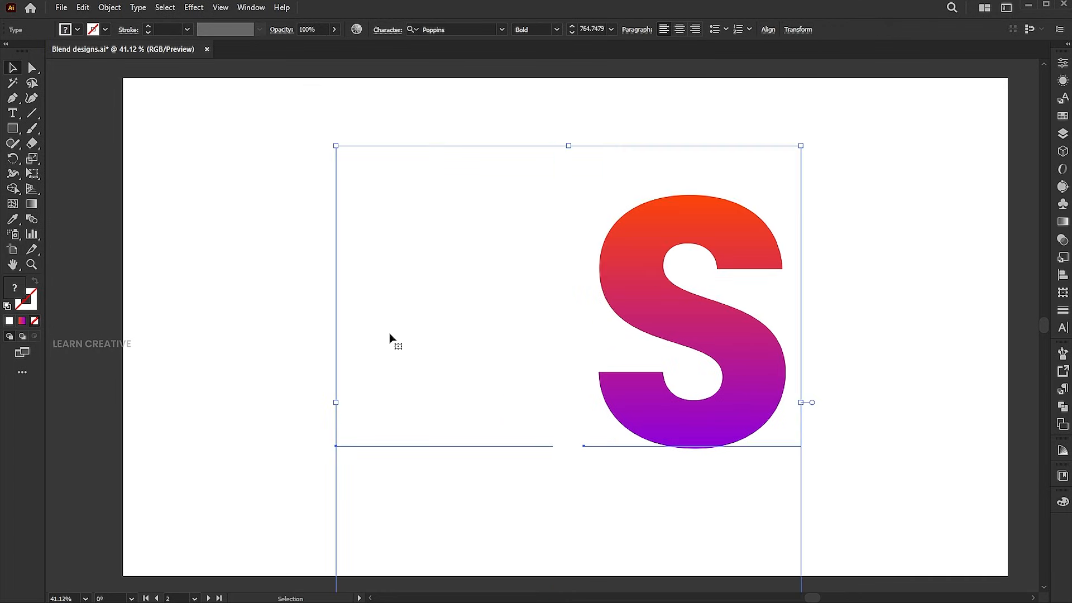
click(9, 322)
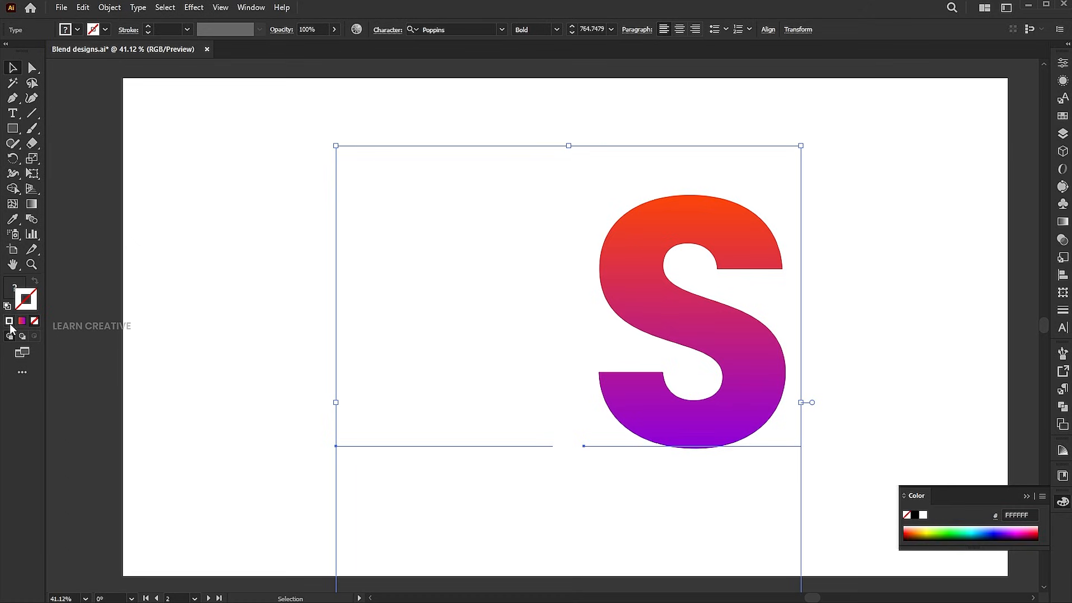
click(177, 29)
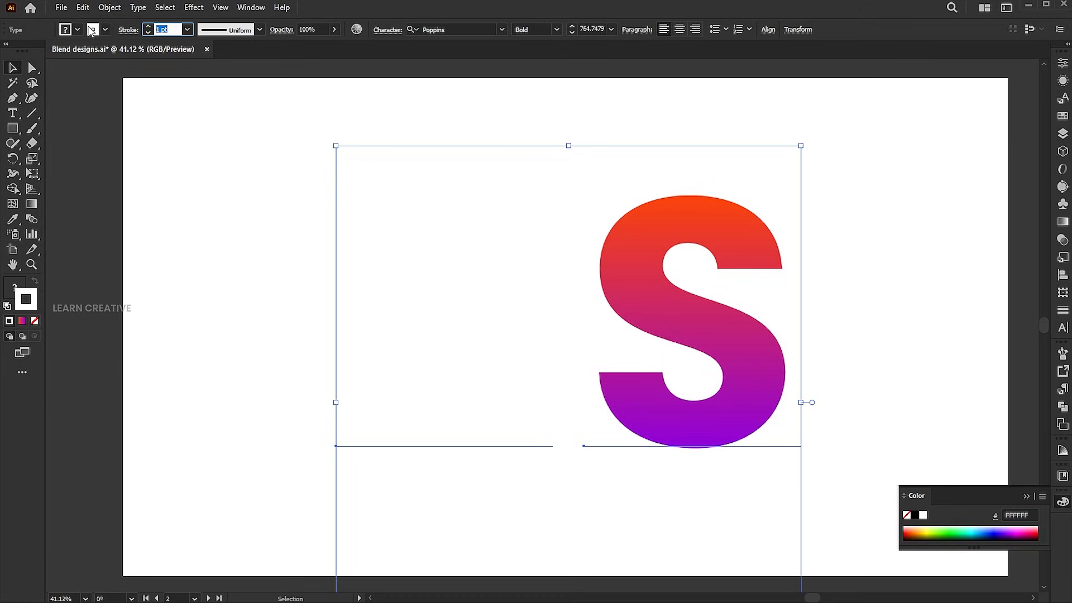
key(Return)
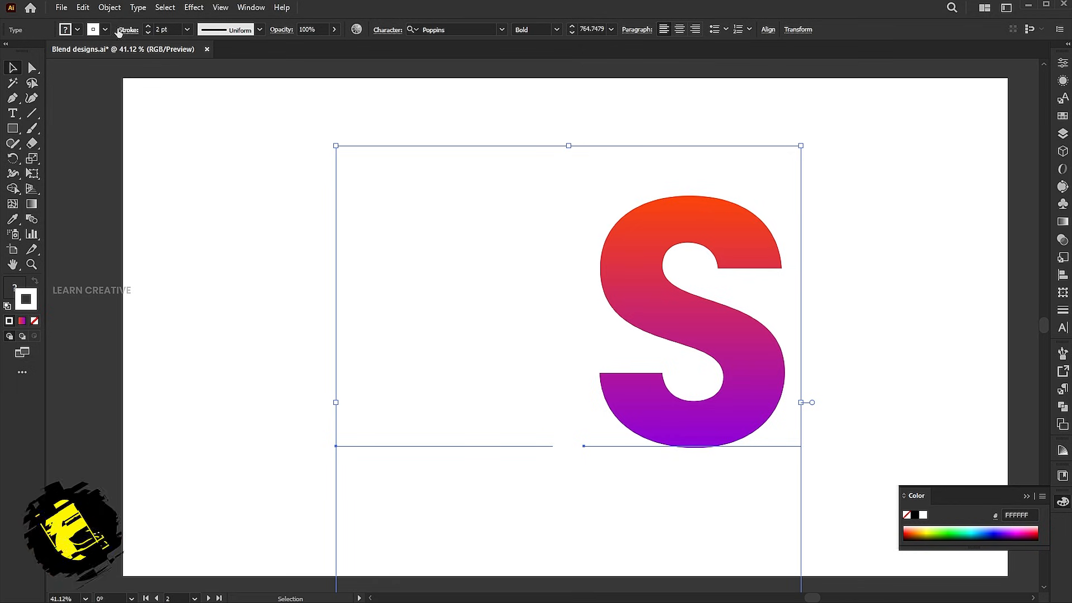
Blend the white and gradient letters, with spacing set to 8 specified steps.
click(111, 8)
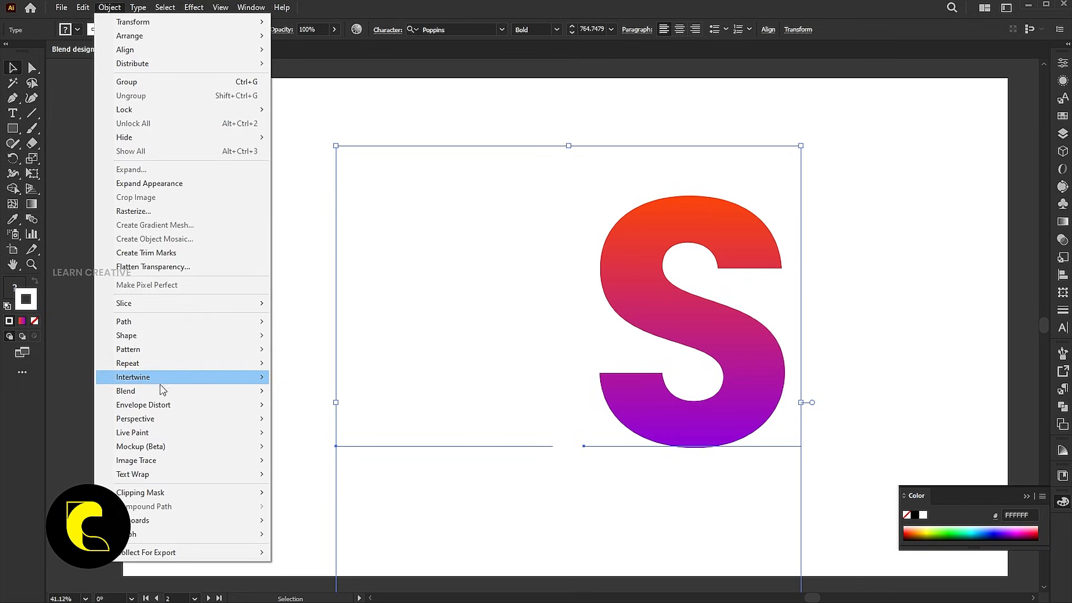
mouse_move(175, 395)
click(294, 395)
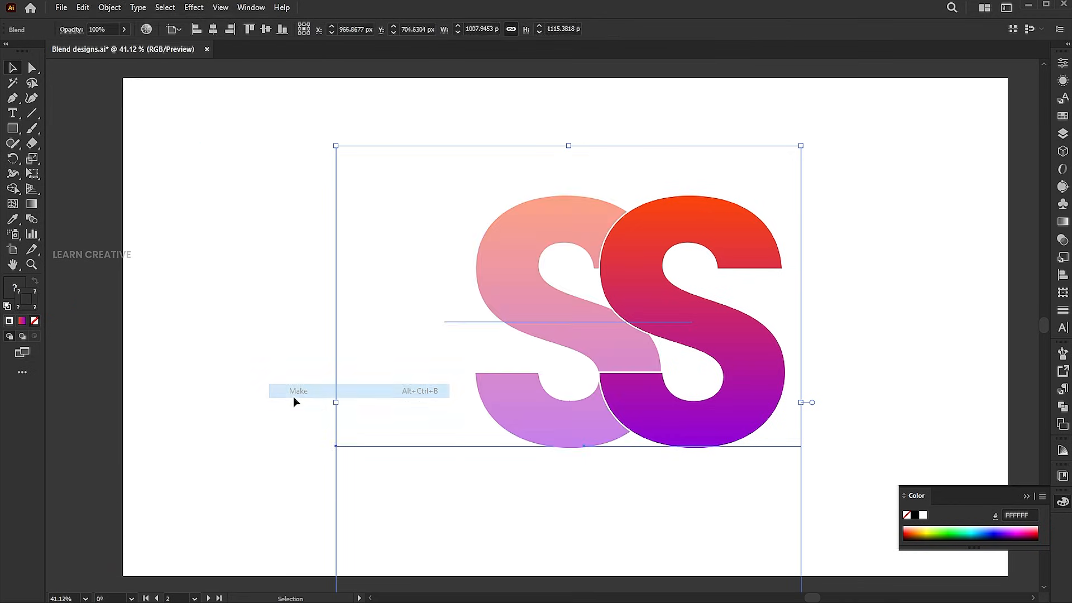
click(109, 8)
mouse_move(144, 395)
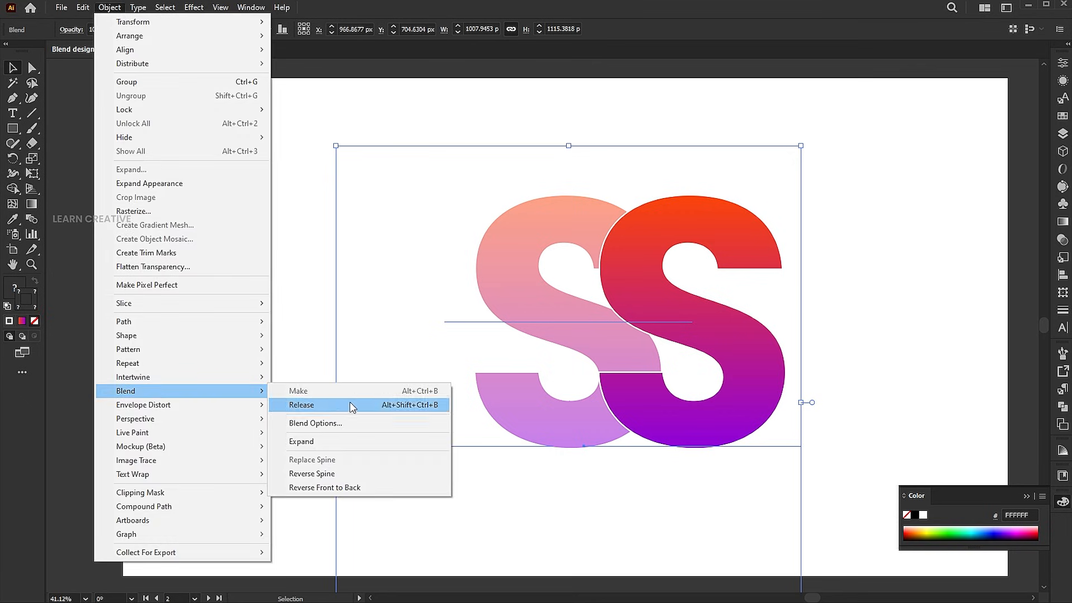
click(342, 423)
click(506, 125)
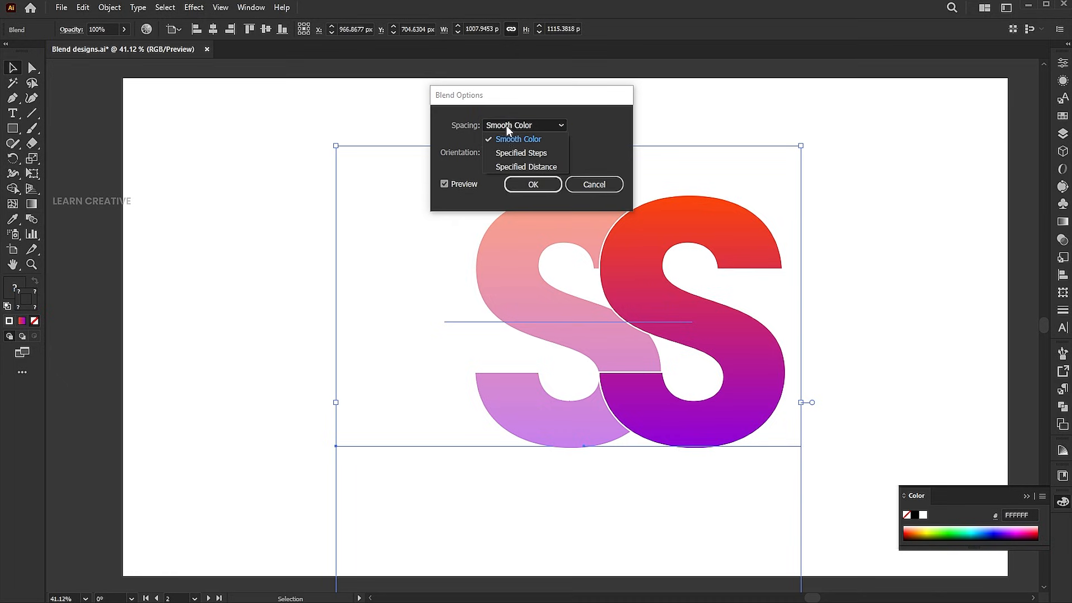
click(506, 149)
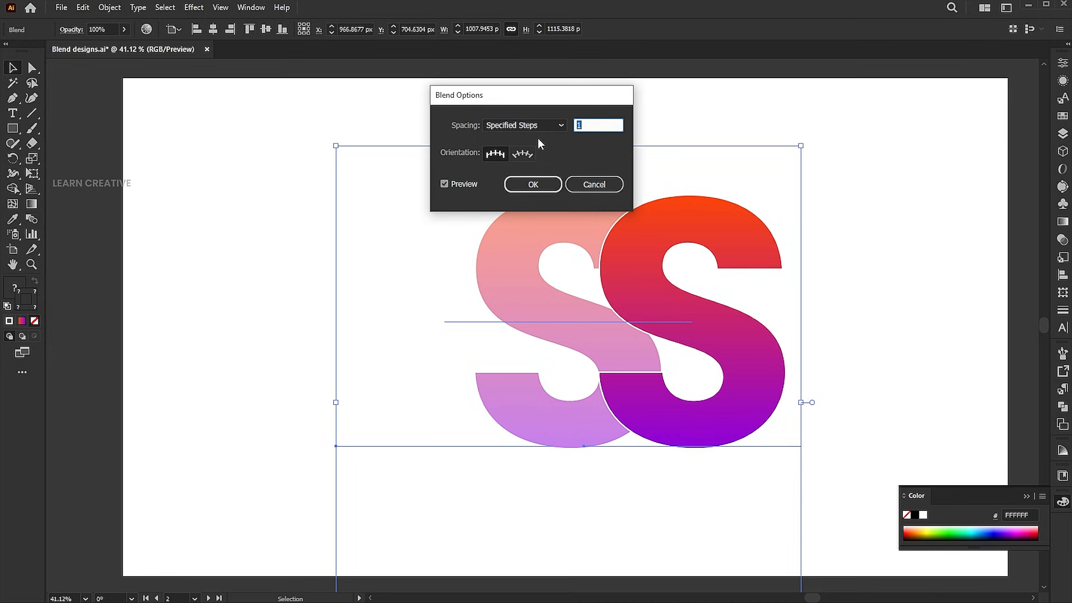
text(7)
key(Return)
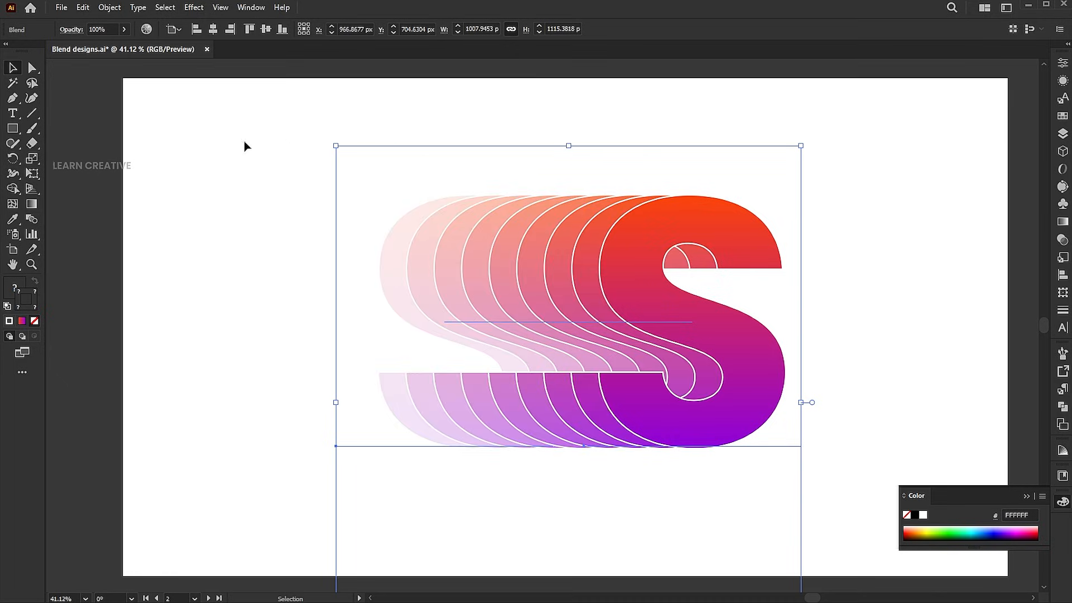
Move the gradient S directly over the white S, then enlarge the blend to about 1047 pt and centre it on the artboard.
click(247, 146)
click(31, 68)
click(736, 364)
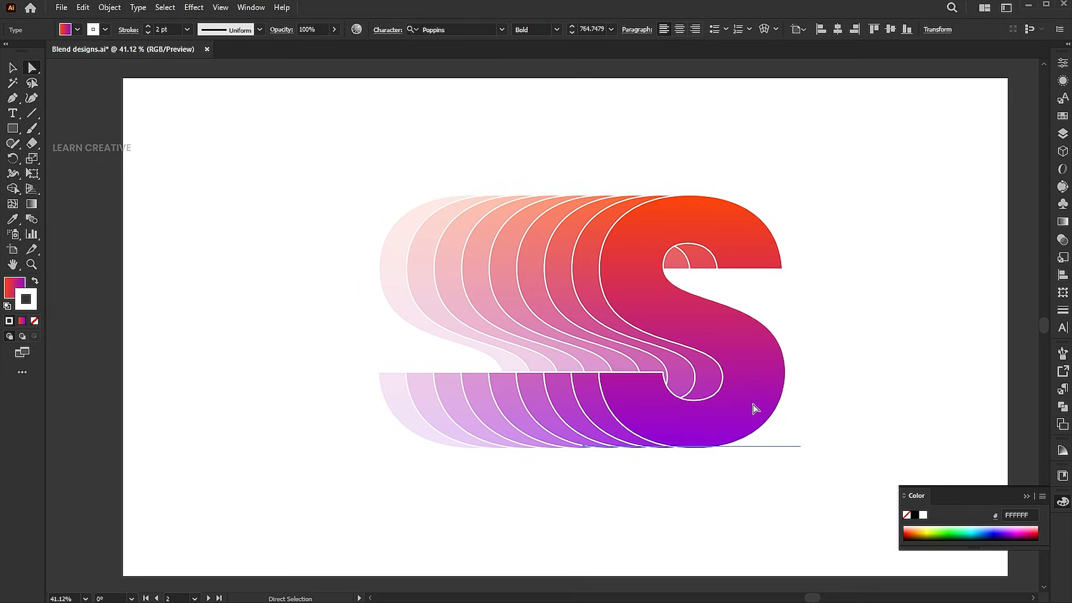
drag(759, 399, 641, 374)
key(v)
click(618, 393)
drag(642, 413, 679, 413)
click(780, 338)
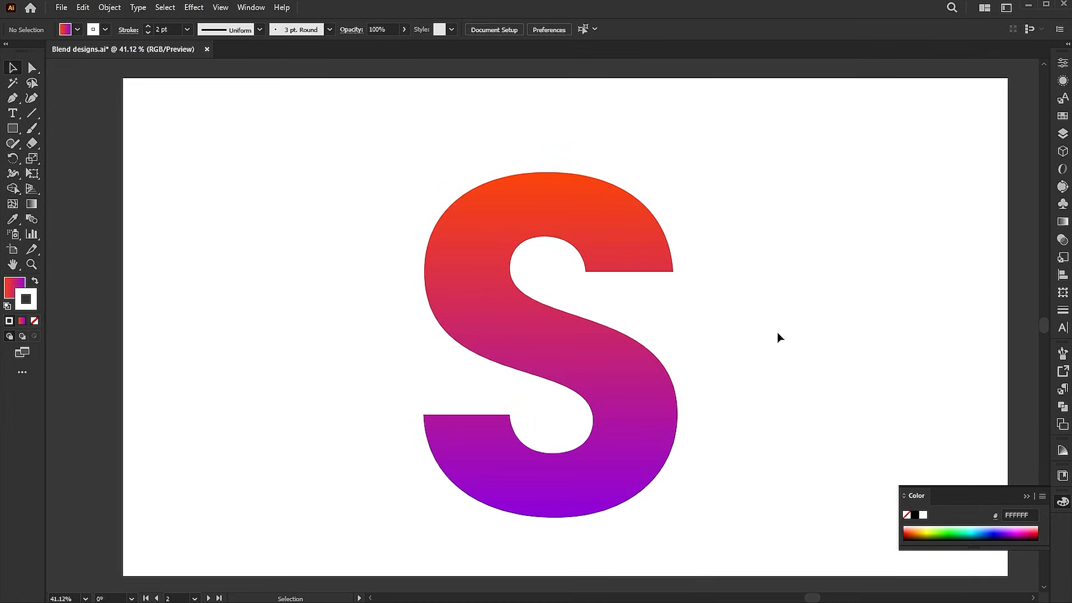
Select only the front gradient S and narrow it horizontally from its left edge, keeping the right edge in place.
click(467, 308)
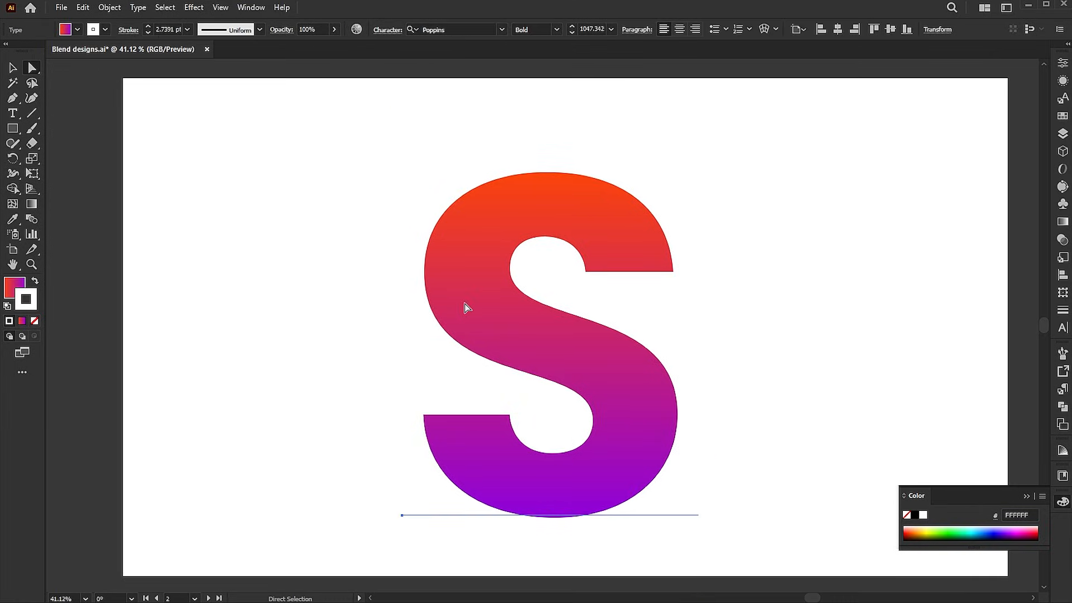
click(15, 69)
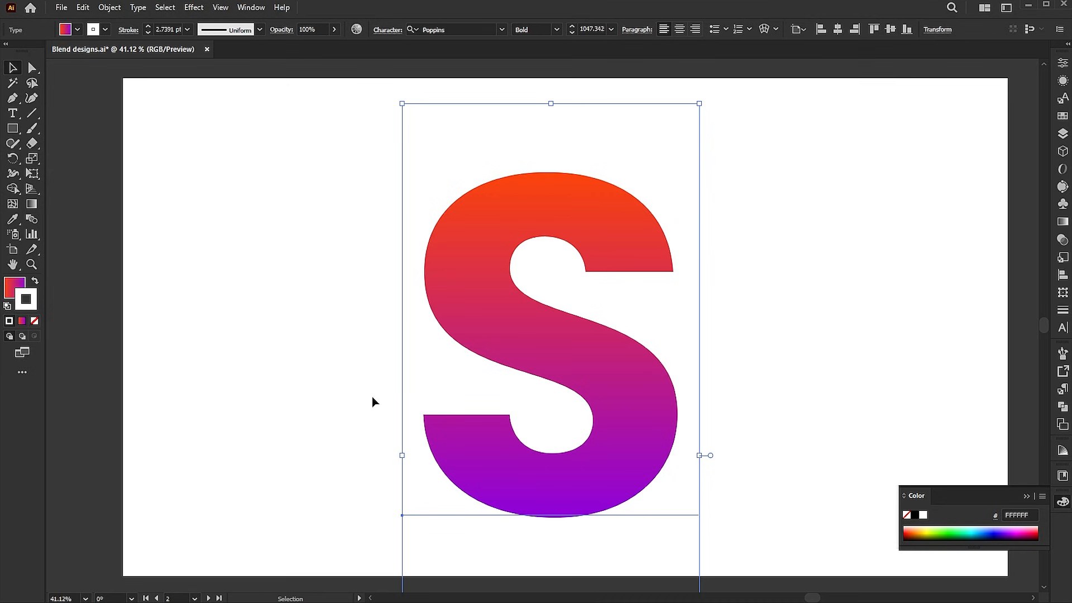
drag(403, 461, 518, 456)
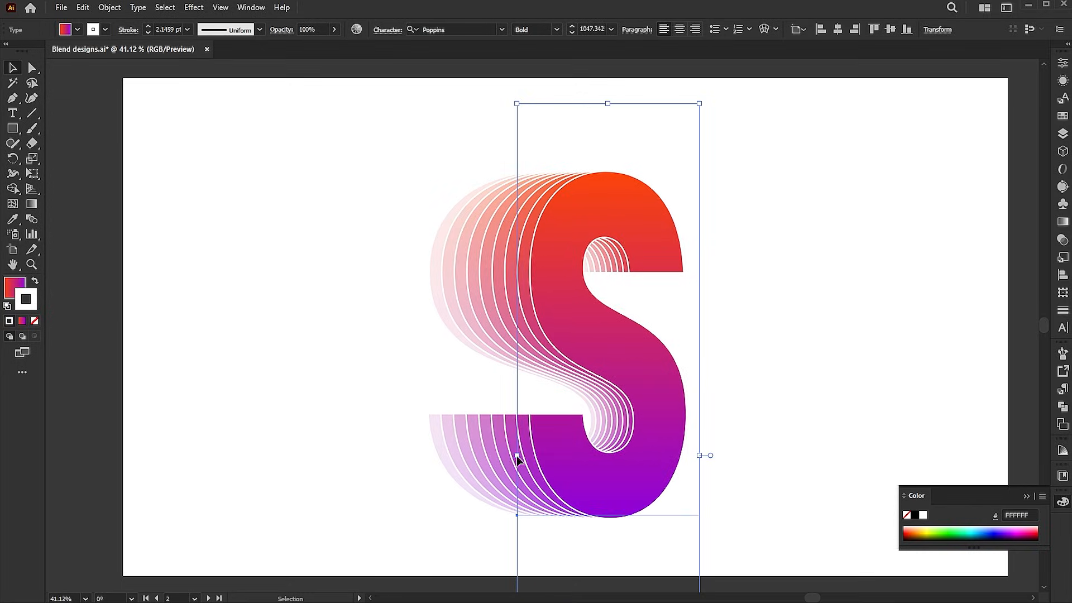
Set the blend's spacing to 6 specified steps and deselect the artwork.
double_click(32, 221)
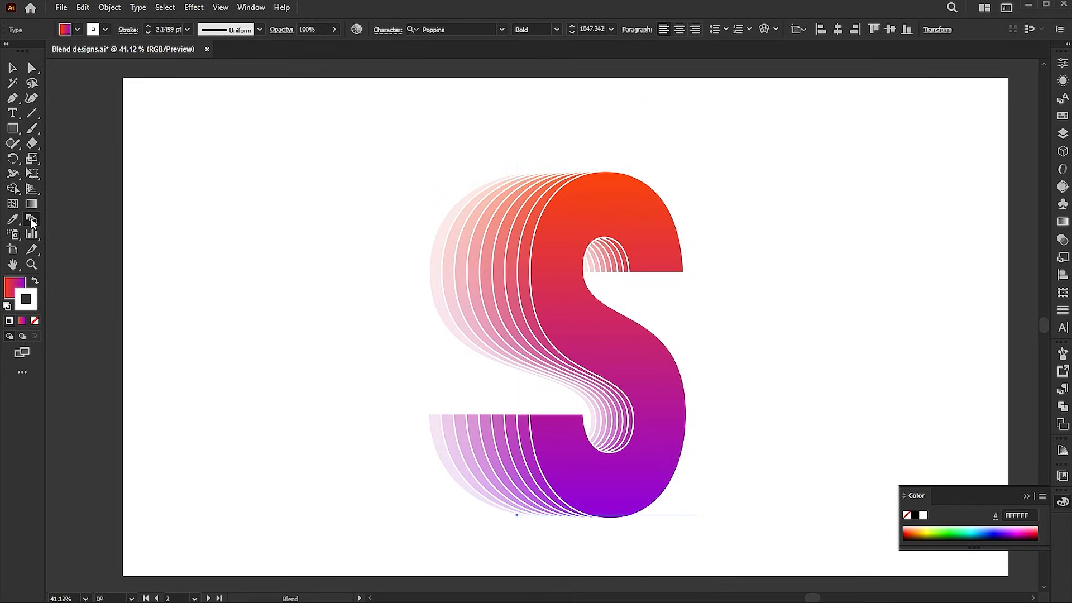
key(Tab)
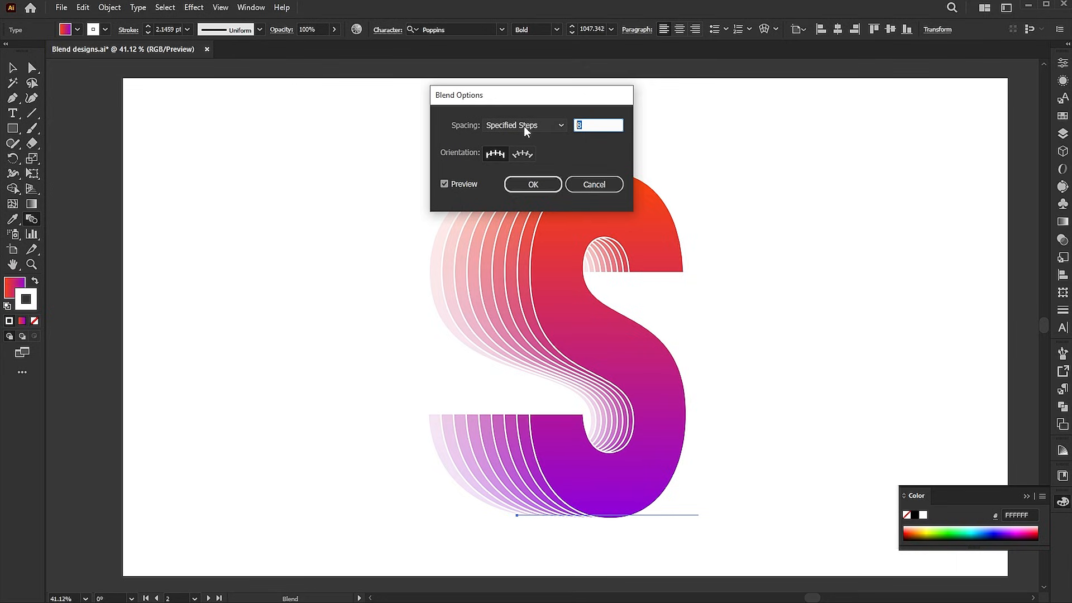
text(6)
key(Return)
key(v)
click(781, 196)
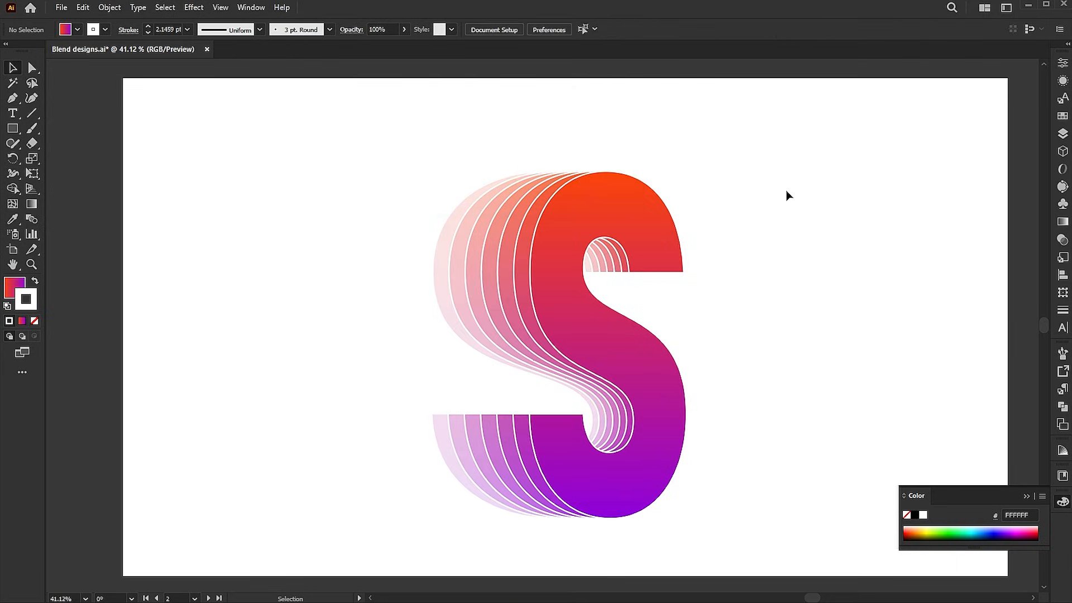
Replace the letter S with B in both the gradient and the white text of the blend.
click(607, 400)
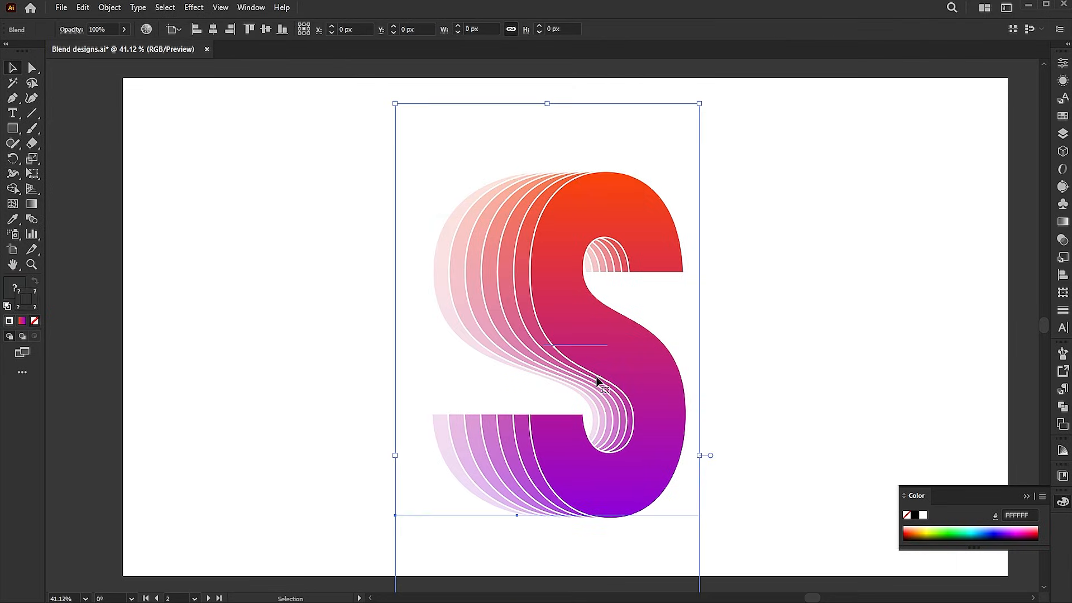
key(t)
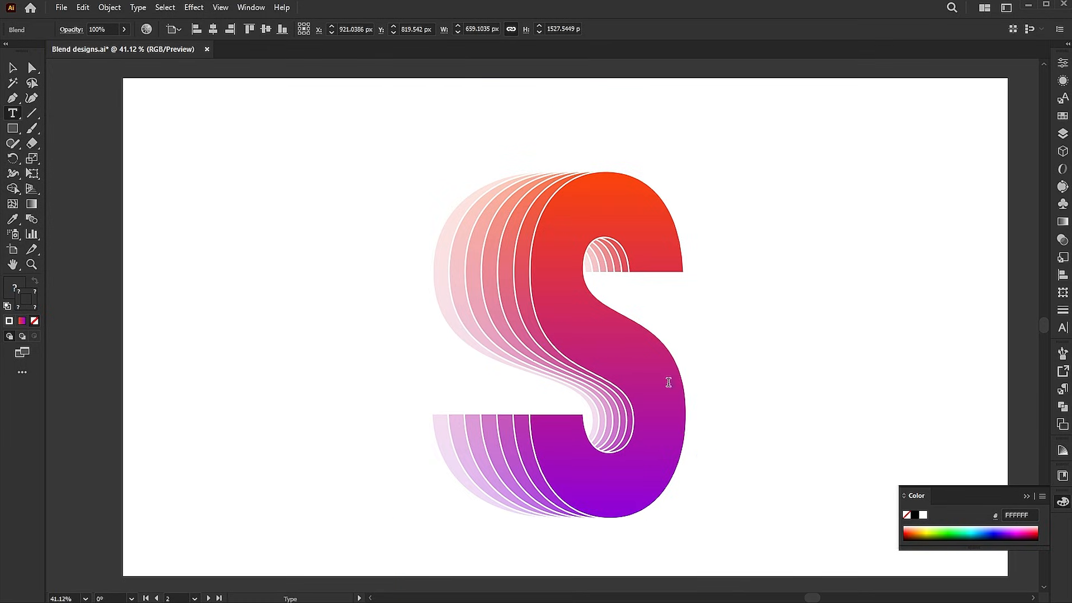
drag(675, 382, 587, 385)
text(B)
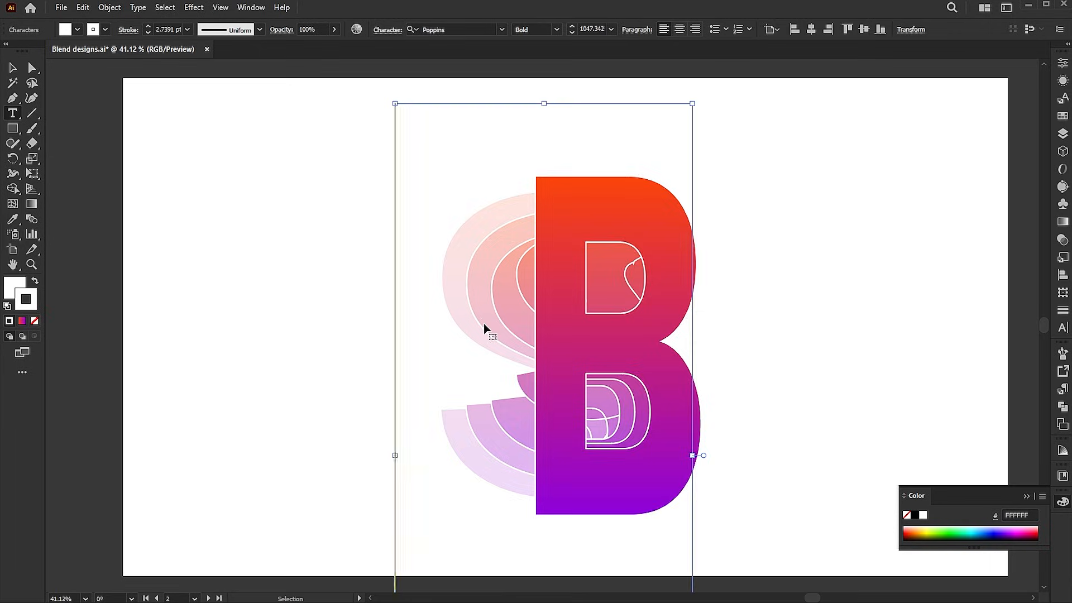
click(12, 64)
click(737, 339)
Select only the front gradient B and adjust its width from both its left and right edges.
key(a)
click(592, 362)
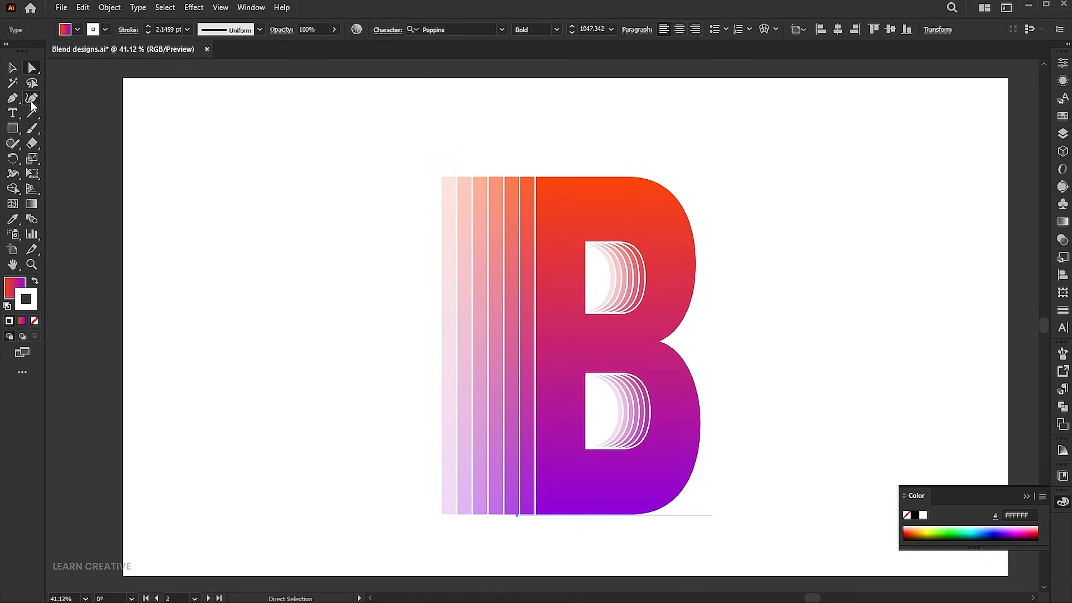
key(v)
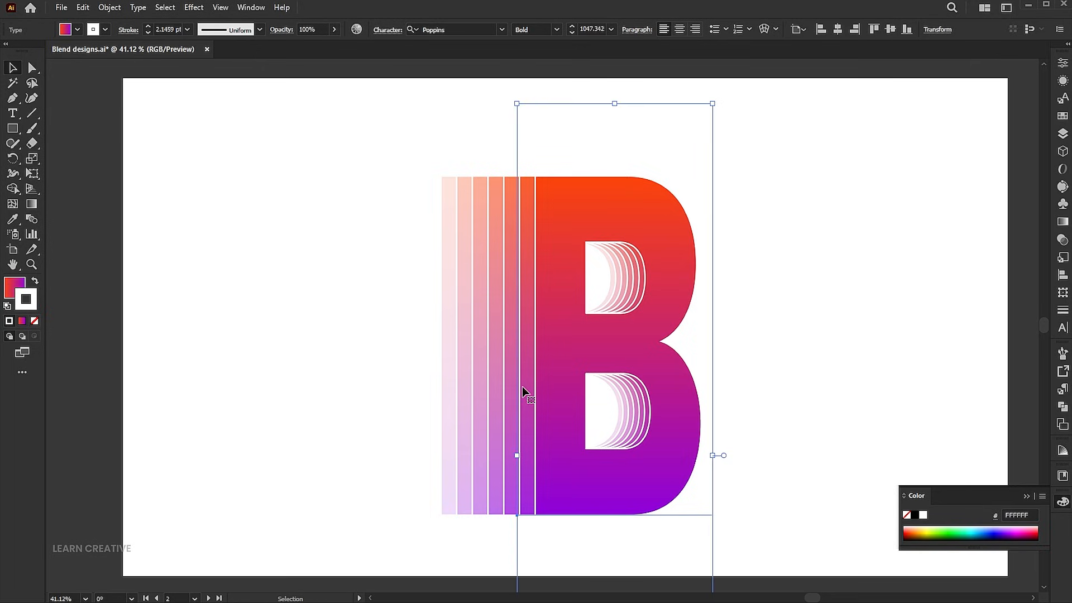
drag(516, 457, 396, 455)
drag(714, 455, 693, 464)
click(827, 334)
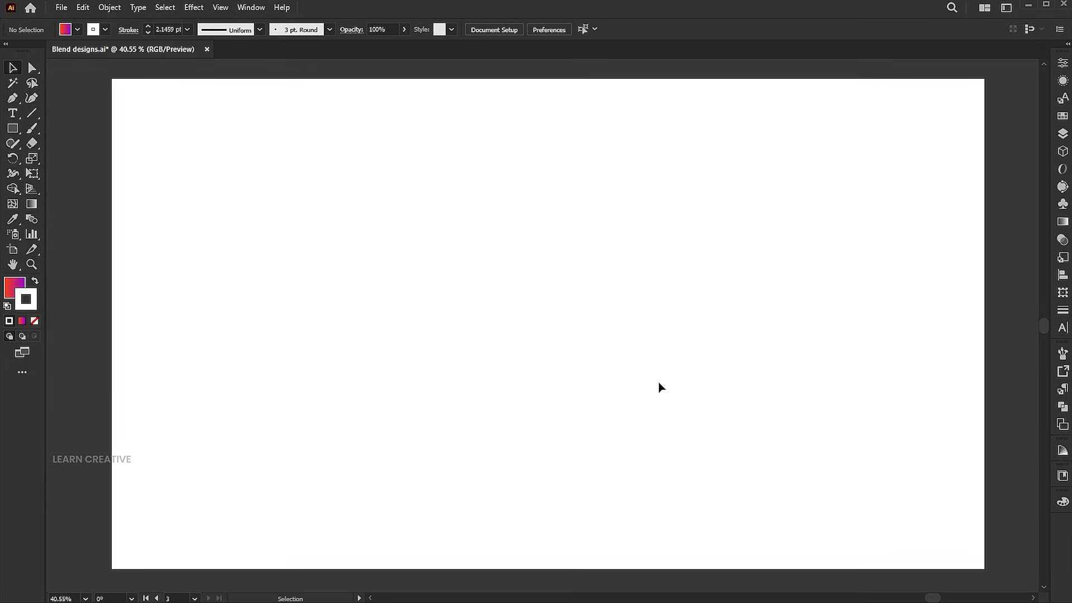
Cover the blank third artboard with a 1920 × 1080 px rectangle filled with the #1C0F2D swatch colour.
click(13, 128)
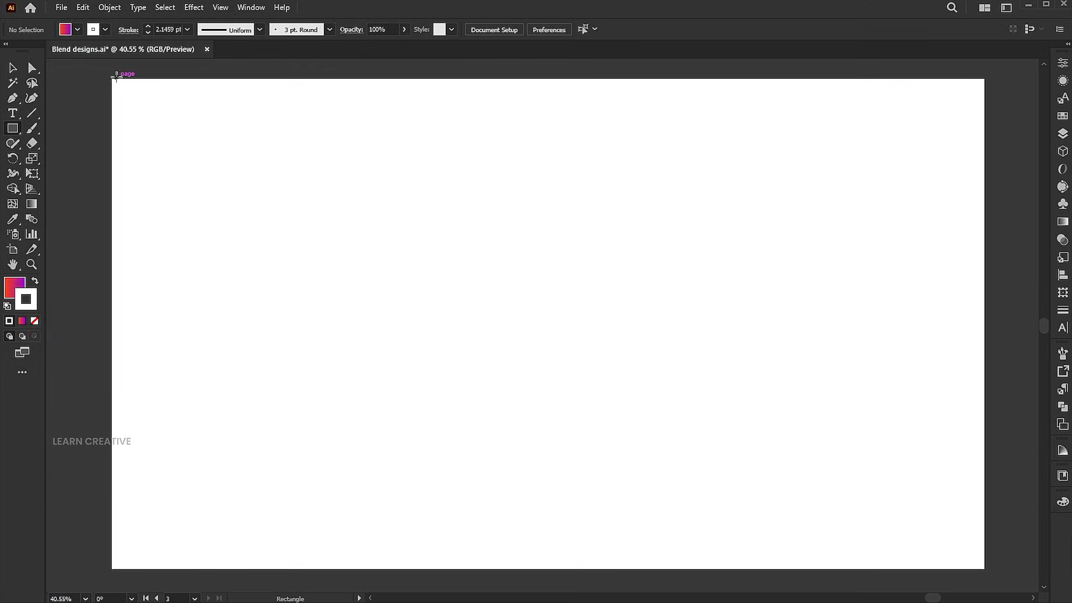
drag(110, 79, 984, 568)
scroll(832, 319, up, 3)
key(i)
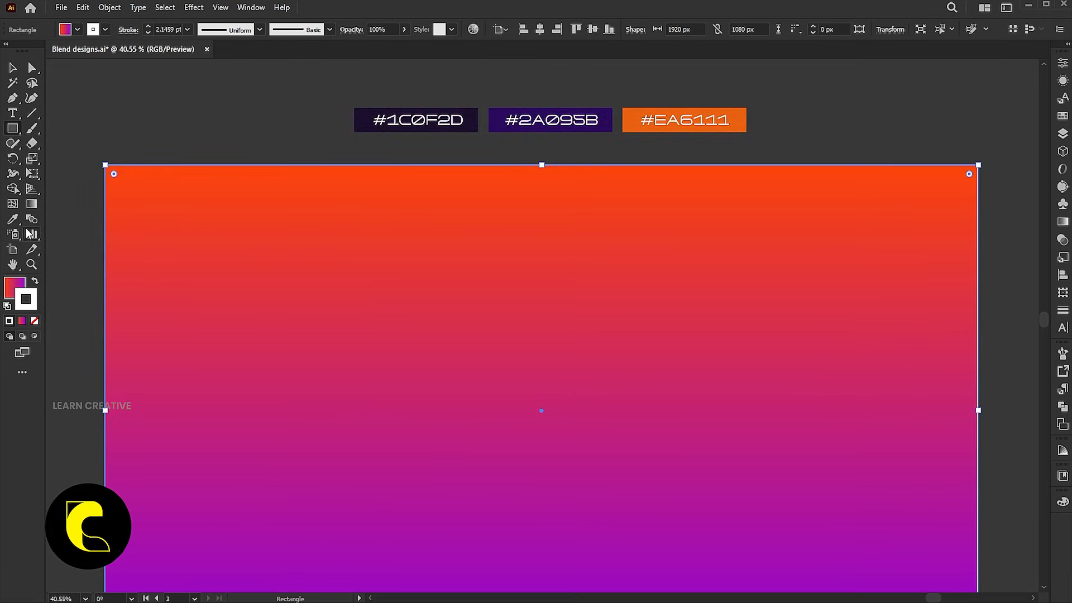
click(475, 106)
key(v)
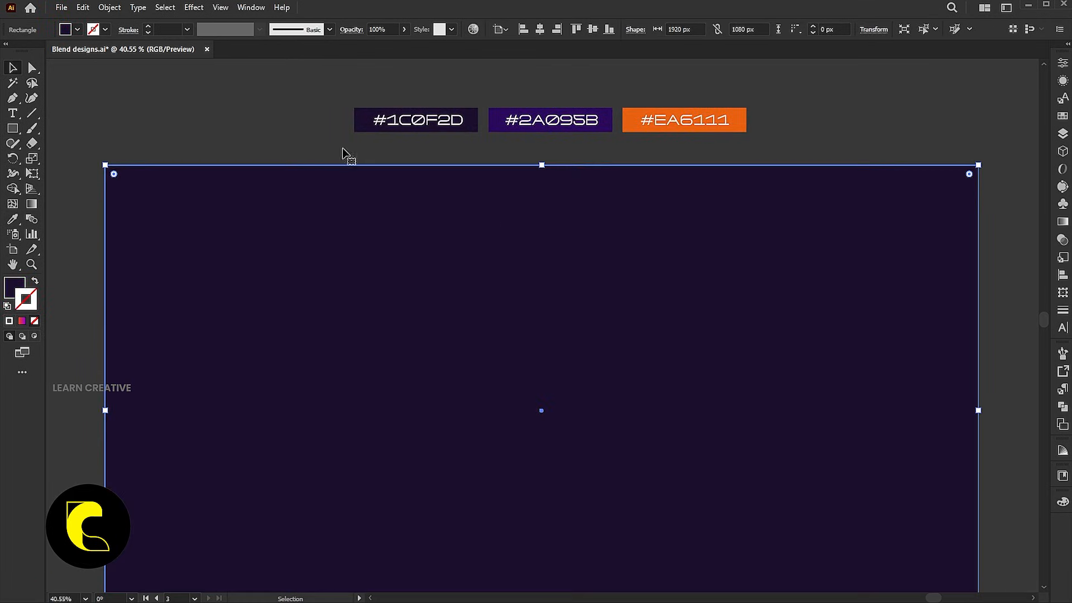
Lock the dark background rectangle.
click(109, 7)
mouse_move(145, 110)
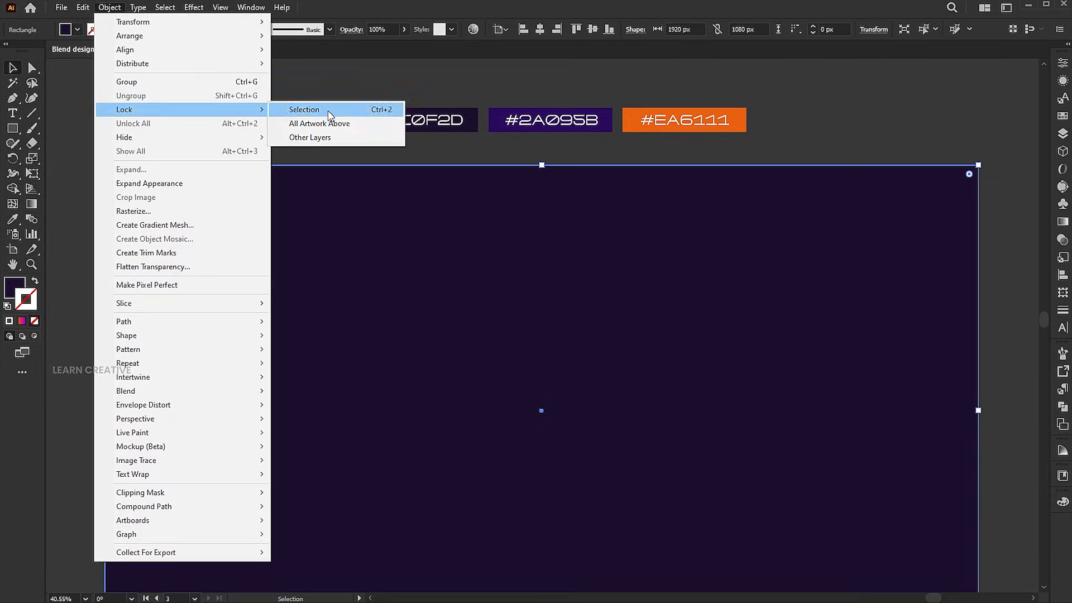
click(310, 106)
drag(526, 357, 544, 289)
Add a lowercase letter g at 300 pt as point text near the artboard's centre.
click(13, 115)
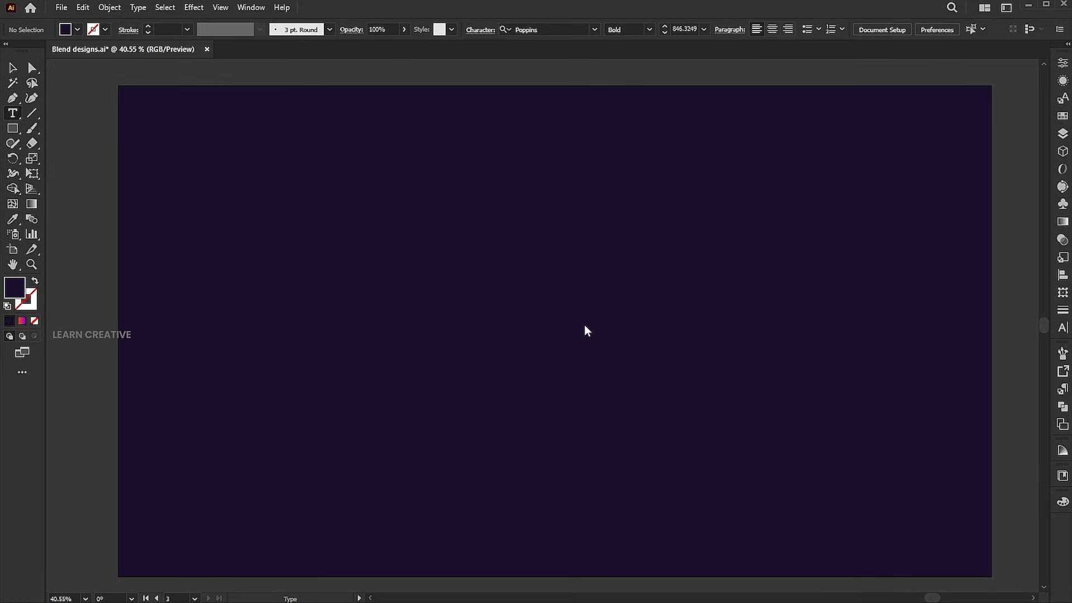
click(537, 314)
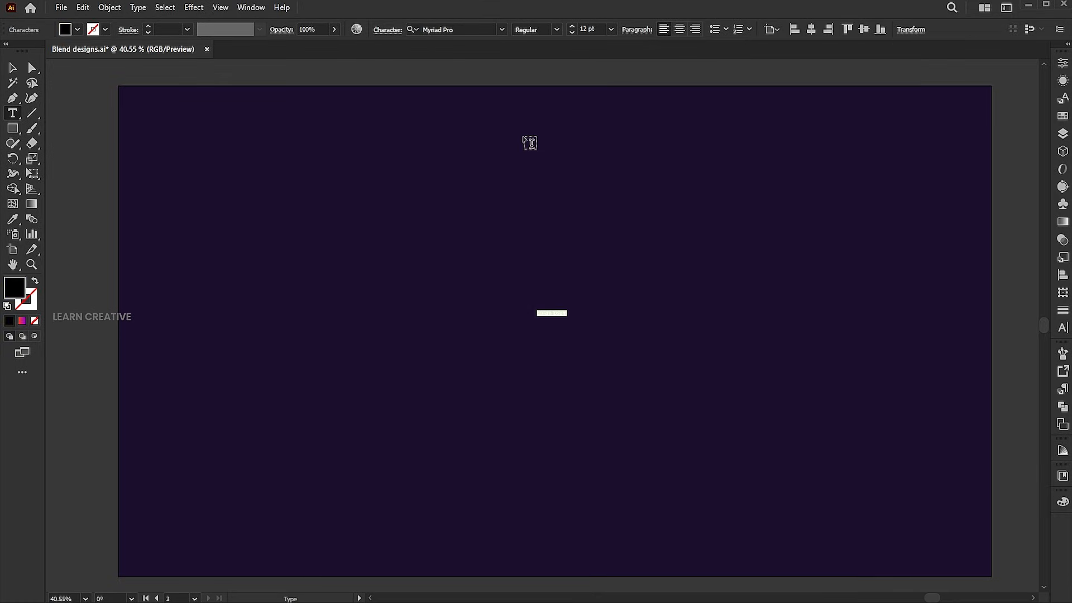
click(589, 29)
text(300)
key(Return)
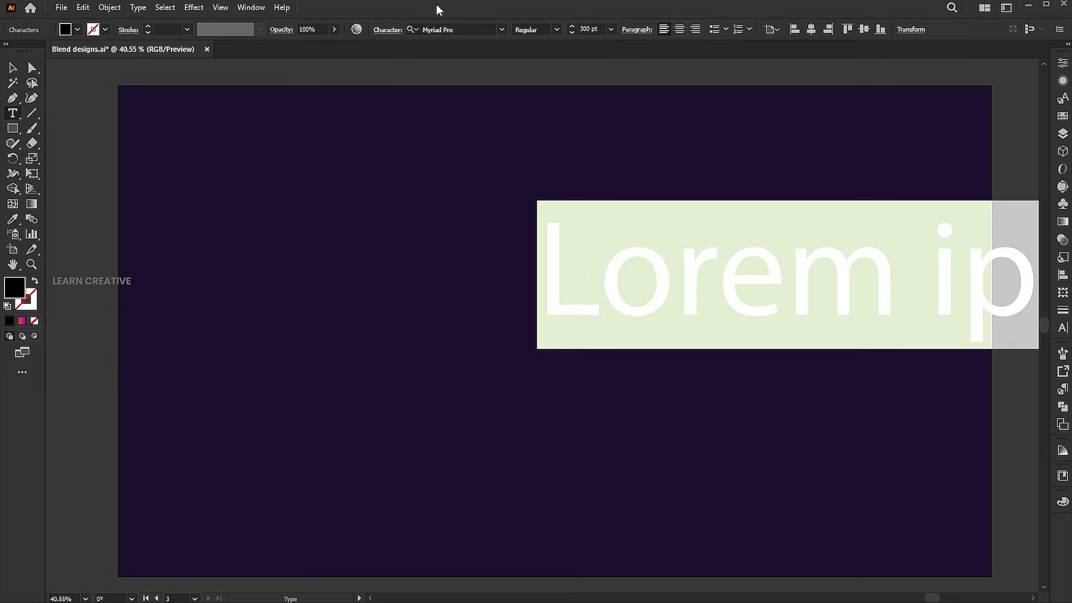
text(g)
key(Escape)
key(ctrl+0)
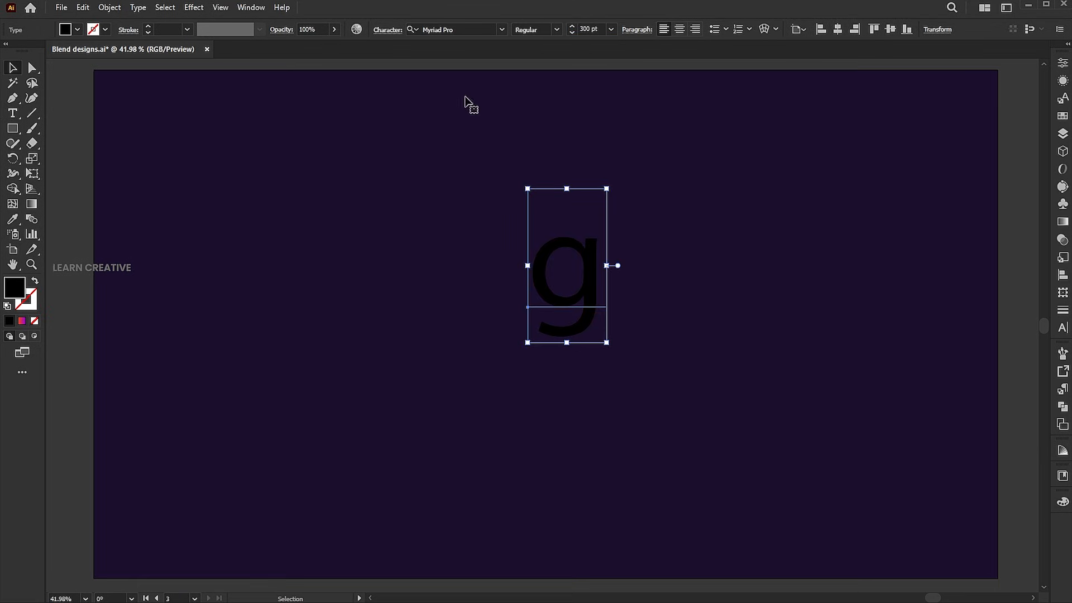
Find the Hrglph fonts and set the letter g to HrglphALT Bold.
click(462, 28)
text(hrg)
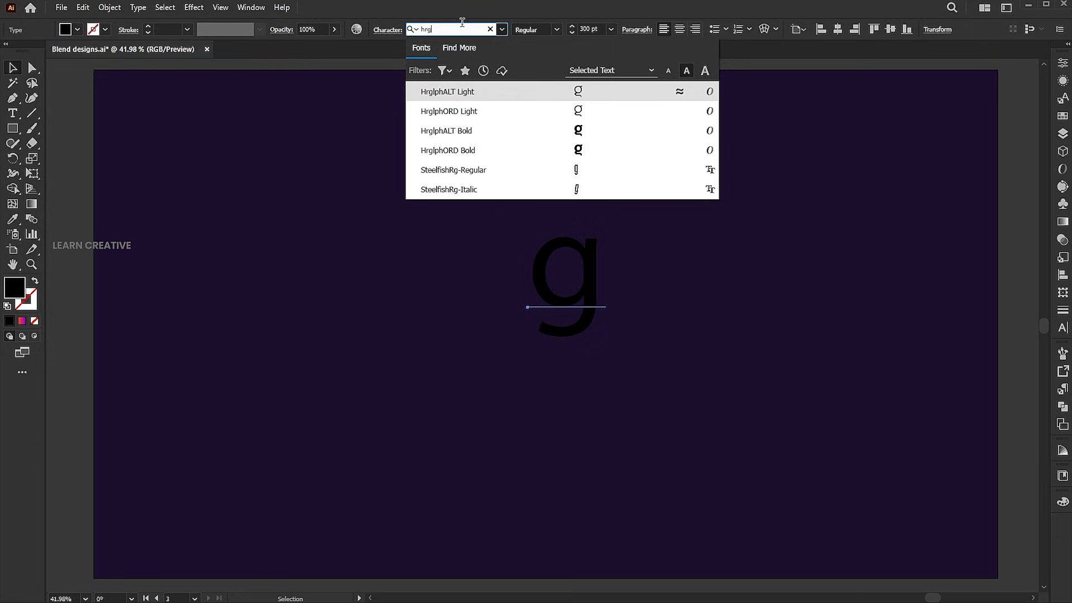
click(529, 136)
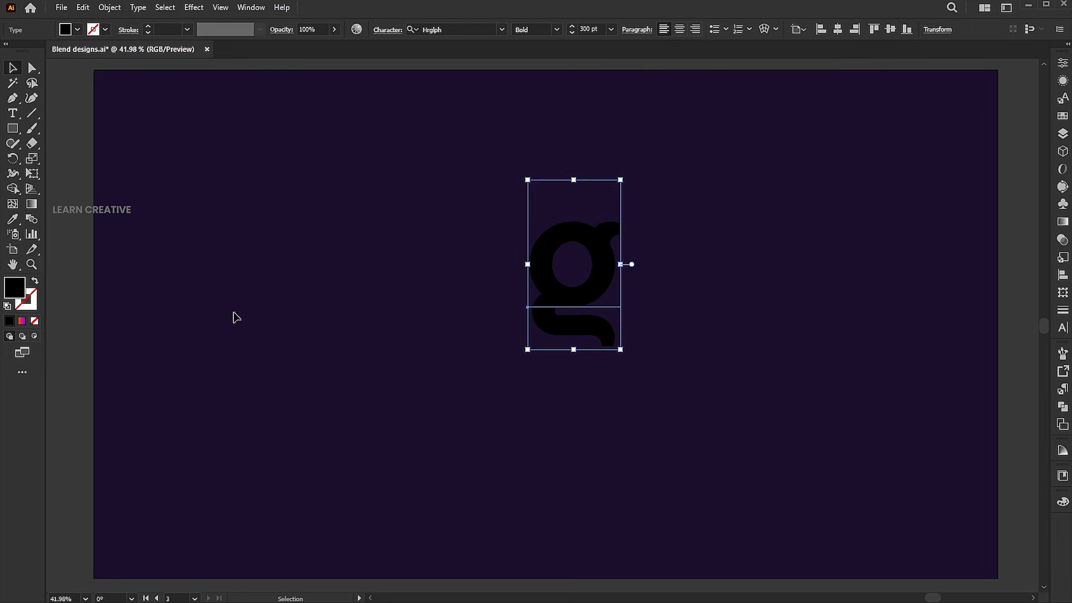
Enlarge the letter g to about 696 pt and move it to the left half of the artboard.
drag(621, 264, 685, 265)
click(622, 297)
drag(622, 310, 421, 309)
Fill the letter g with the purple #2A095B sampled from the swatch above the artboard.
scroll(713, 279, up, 2)
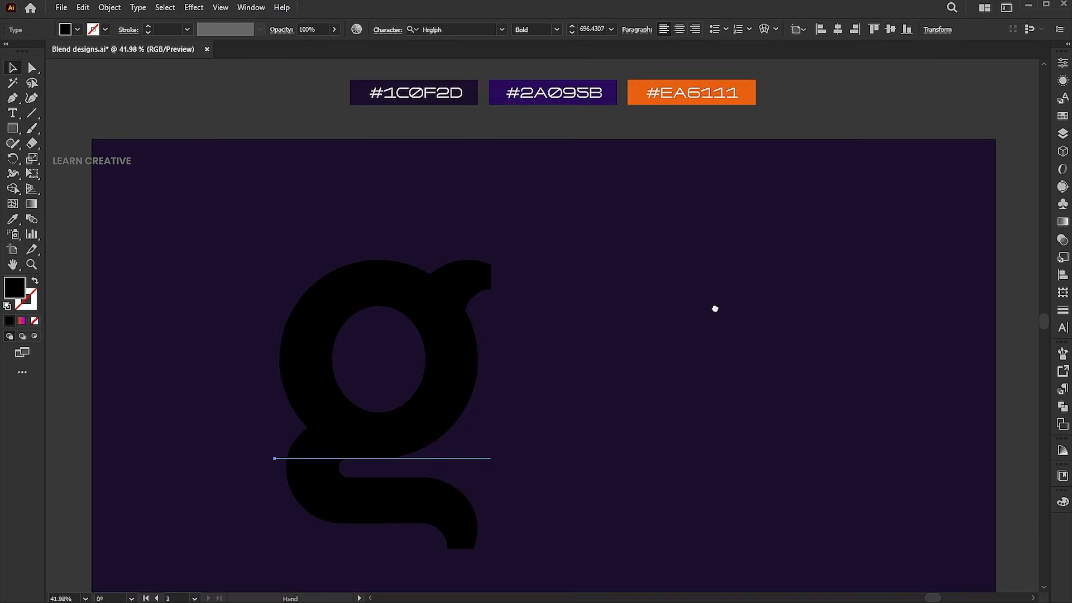
click(13, 220)
click(608, 79)
key(v)
click(622, 287)
Duplicate the purple g to its right and fill the copy with the orange #EA6111 swatch colour.
drag(442, 367, 693, 368)
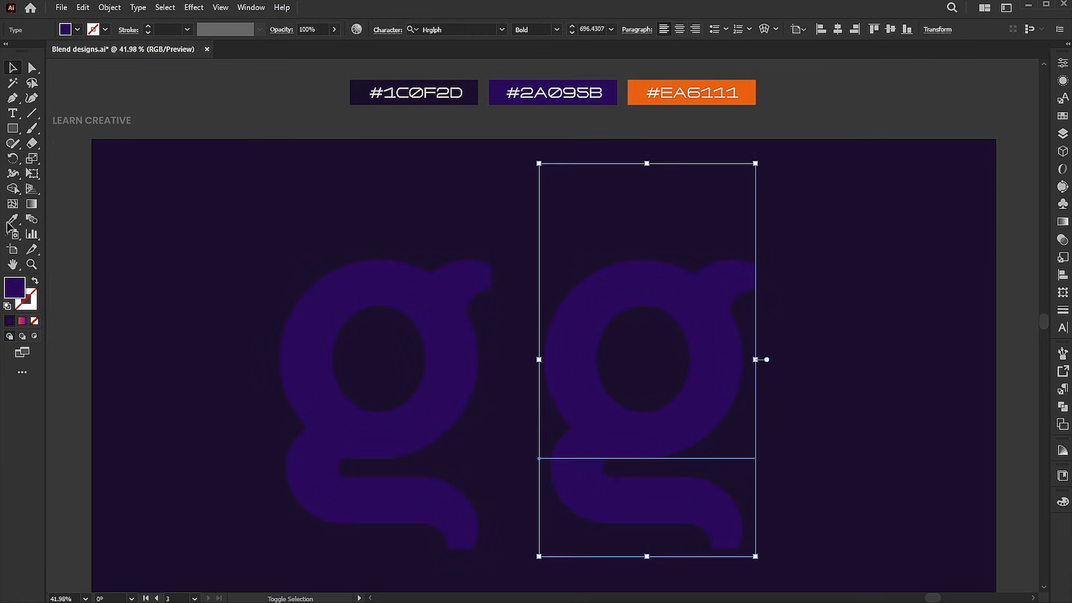
click(13, 220)
click(750, 81)
key(v)
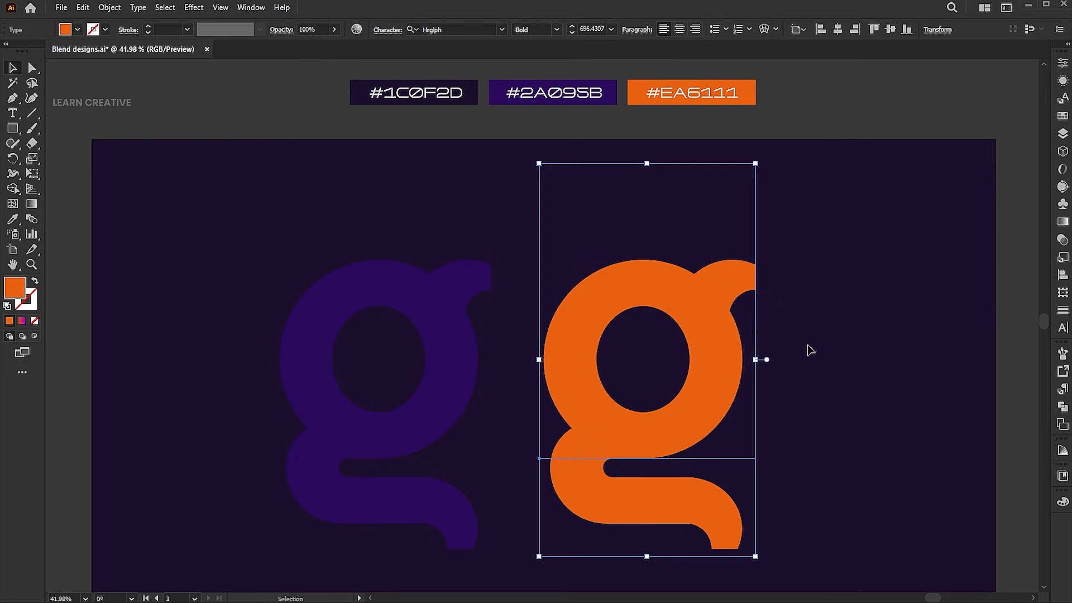
Select both the orange and purple g letters and make a blend between them.
drag(782, 370, 791, 345)
shift+click(347, 342)
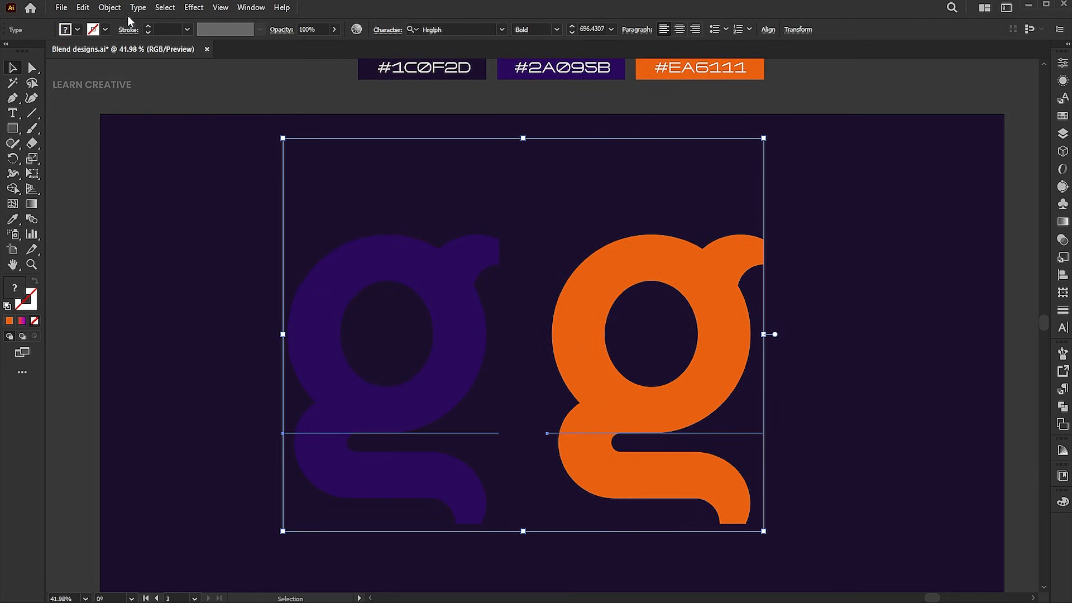
click(109, 8)
mouse_move(168, 391)
click(305, 391)
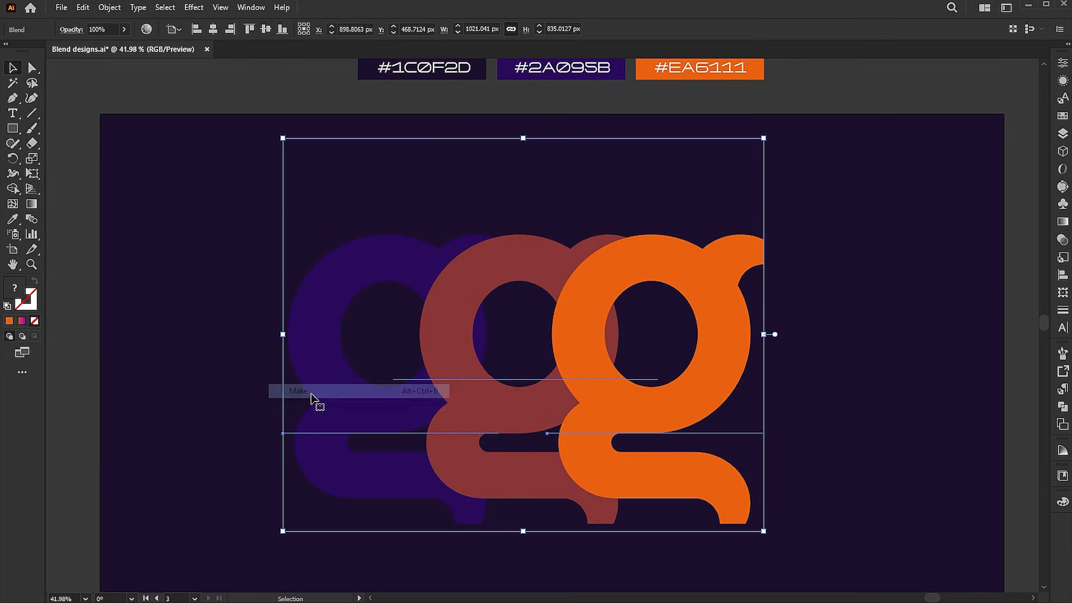
Change the g blend's spacing to 6 specified steps and deselect it.
double_click(38, 221)
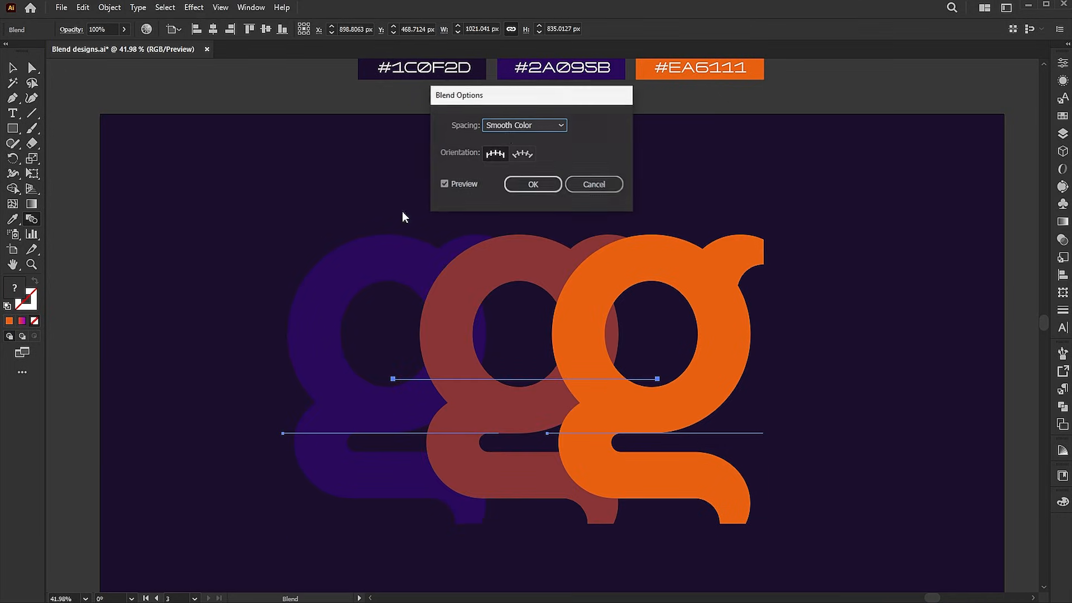
click(515, 125)
click(518, 150)
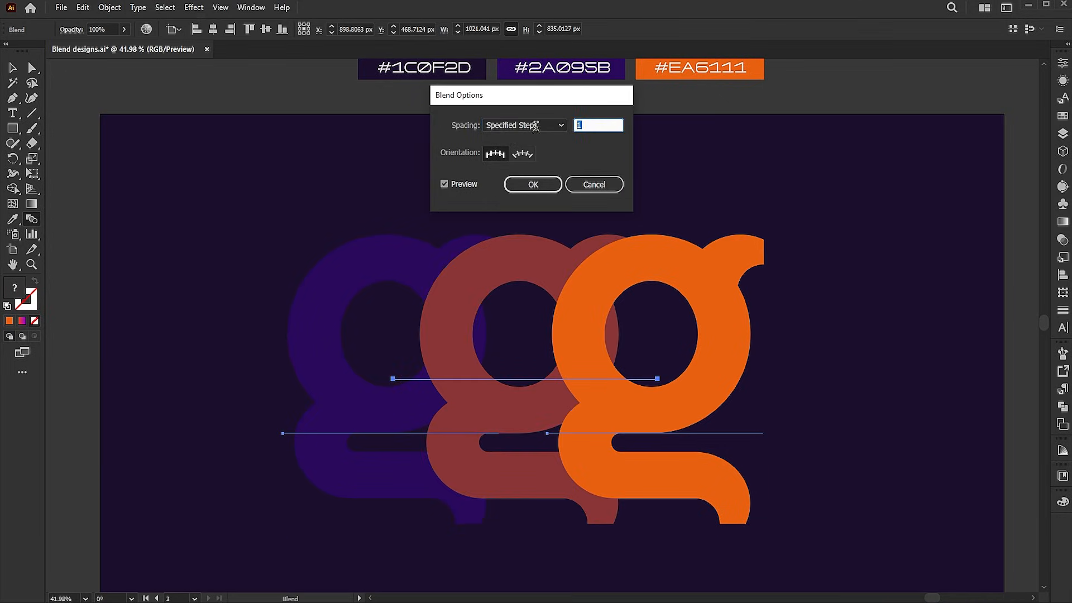
text(6)
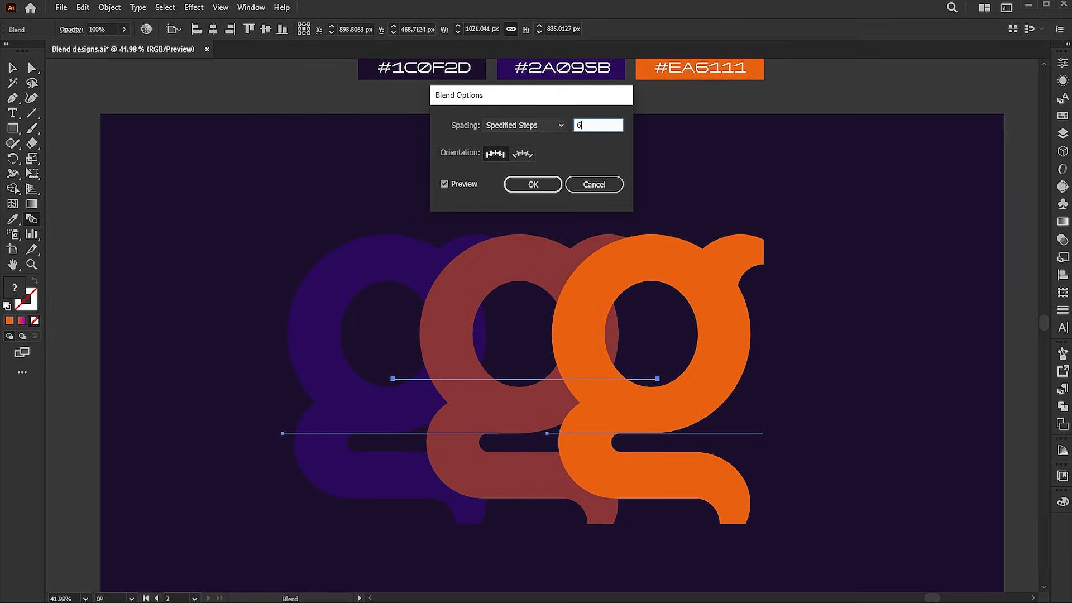
key(Return)
key(v)
click(892, 236)
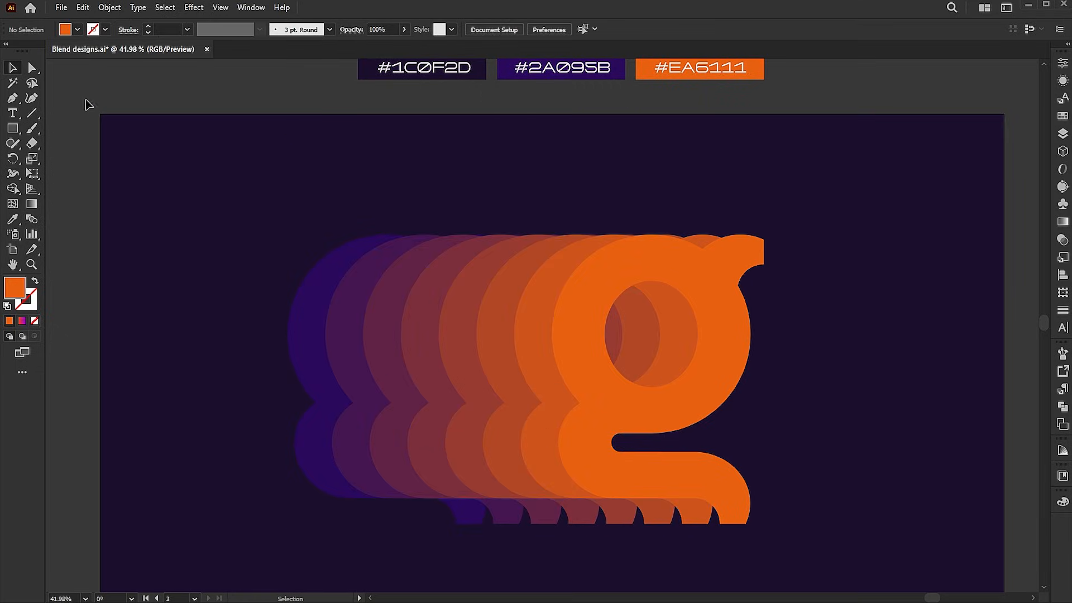
Move the orange g directly over the purple g and select the whole blend.
click(719, 406)
drag(713, 403, 443, 407)
click(565, 387)
click(458, 368)
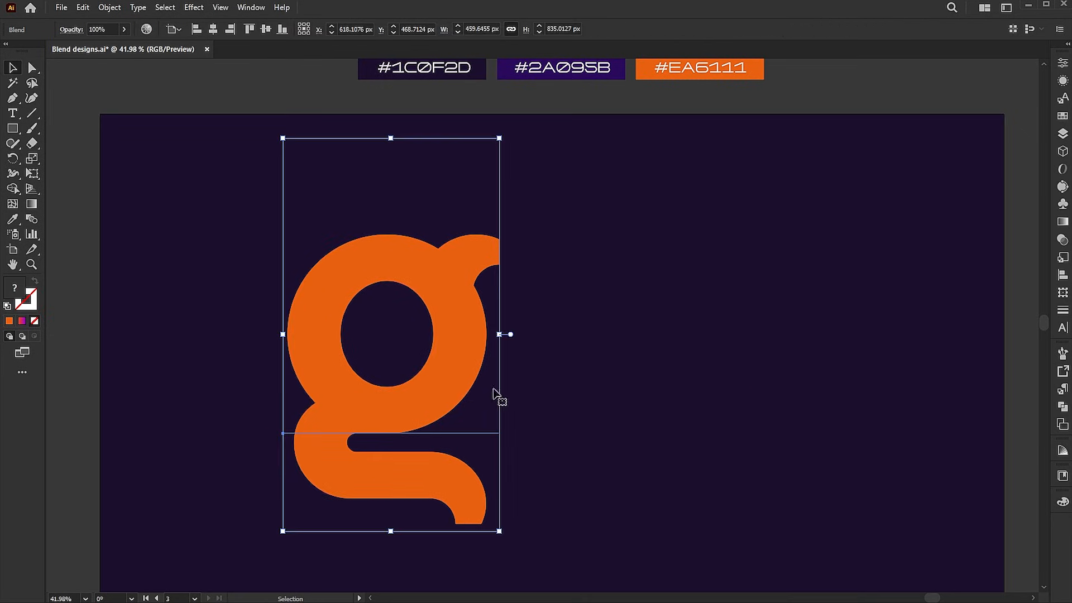
Enlarge the g blend to about 843 pt and move it to the centre of the artboard.
drag(500, 335, 522, 337)
drag(496, 347, 579, 325)
key(ctrl+0)
Select only the front orange g and narrow it horizontally from its left edge, keeping the right edge in place.
click(34, 69)
click(788, 244)
click(591, 302)
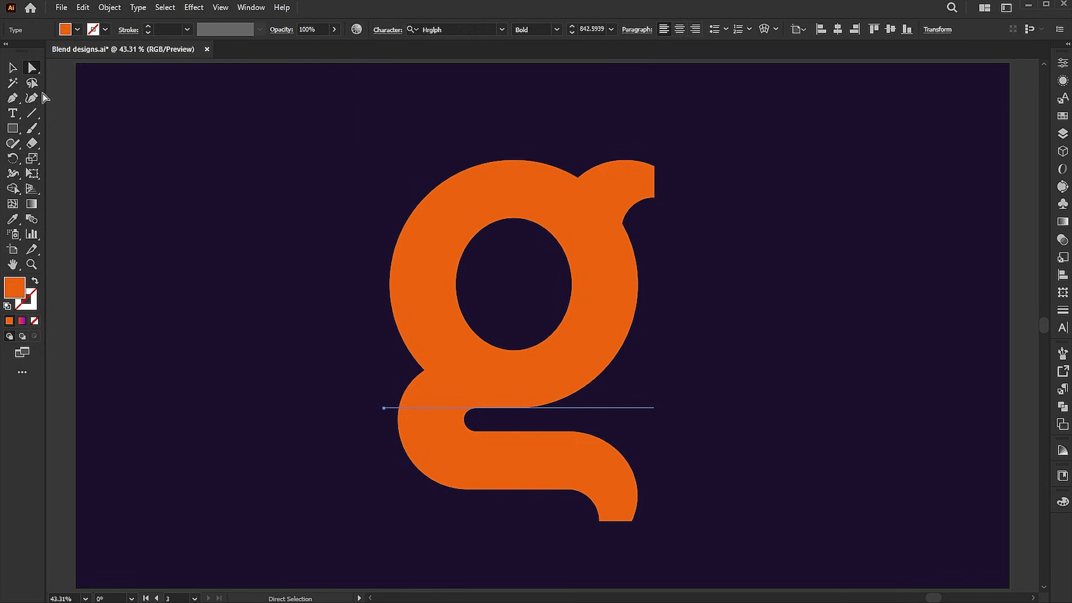
click(12, 67)
drag(386, 290, 445, 311)
click(776, 314)
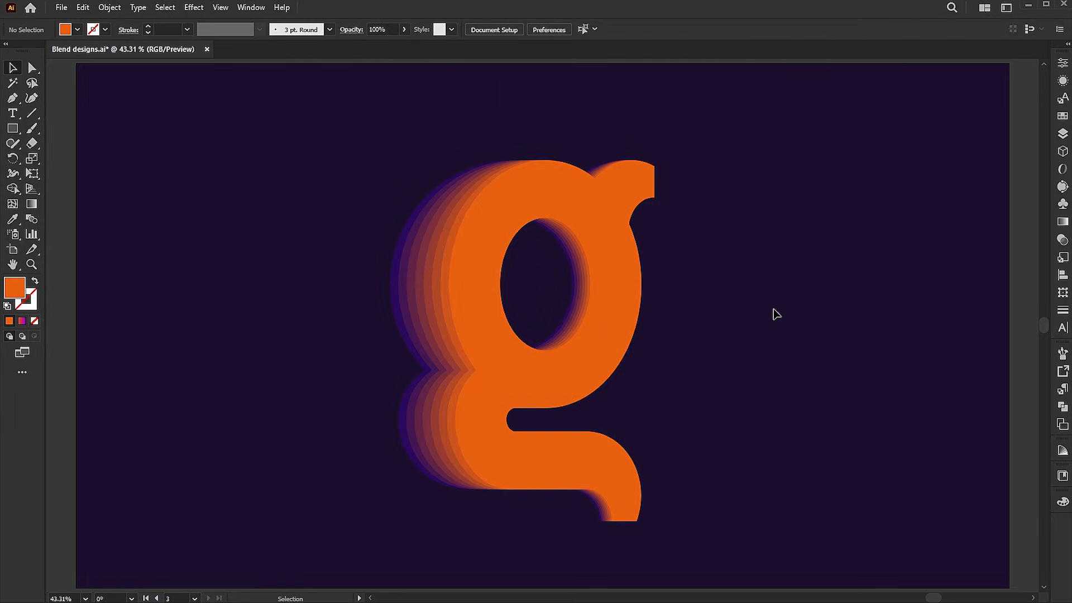
Try the PloverBlack font on the whole g blend and undo the font change.
drag(755, 171, 372, 397)
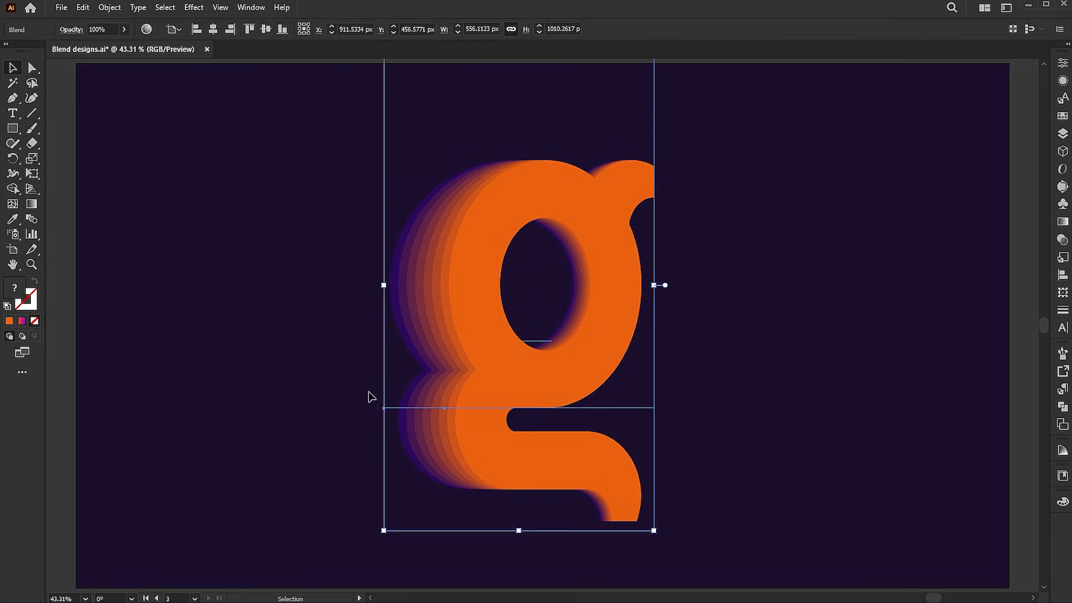
click(1063, 329)
click(1040, 76)
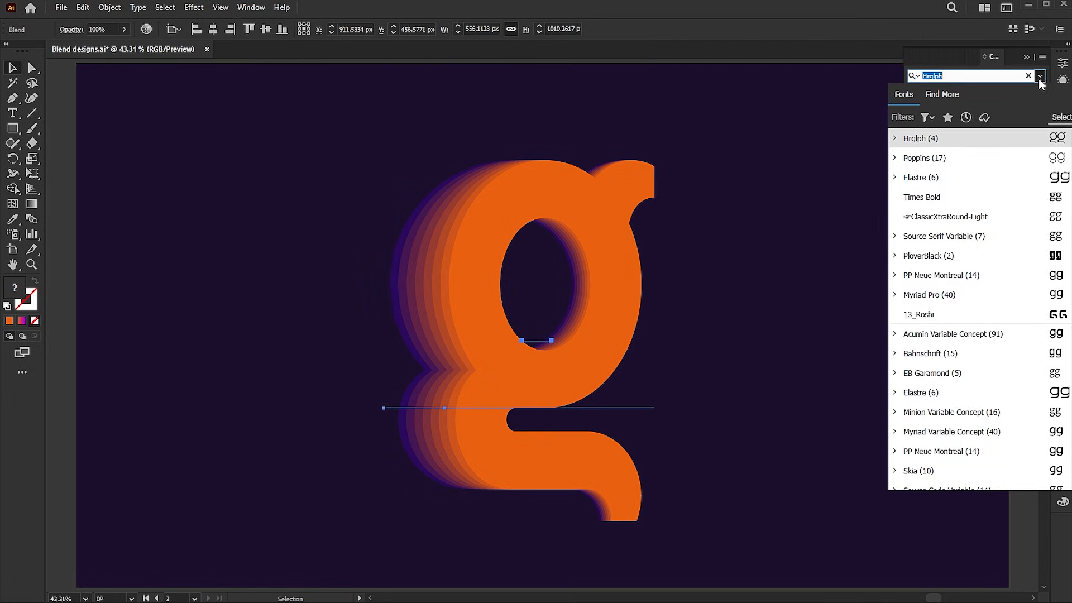
click(1034, 255)
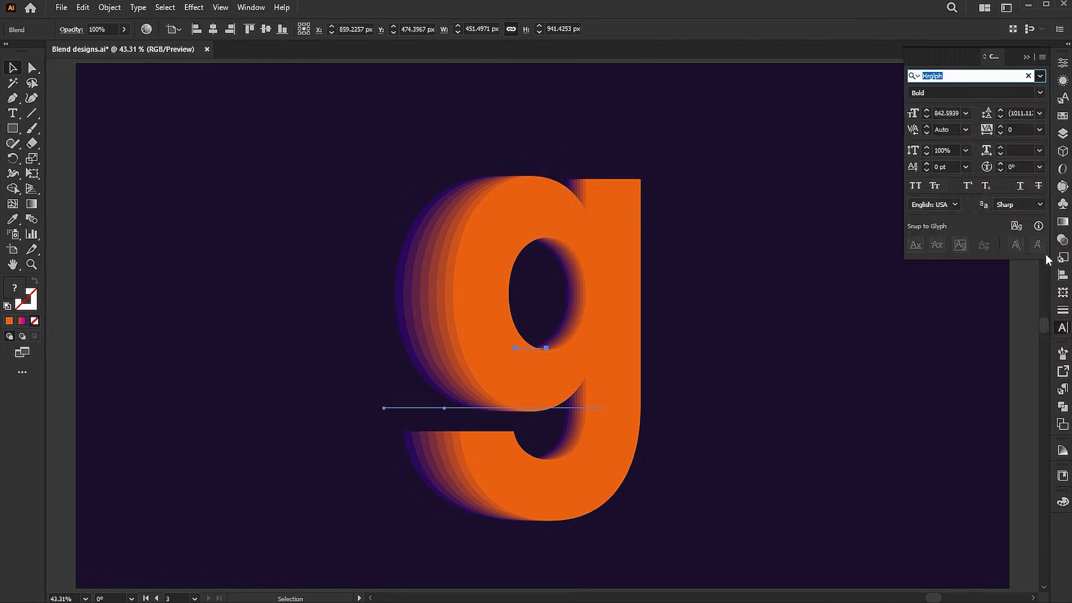
click(802, 291)
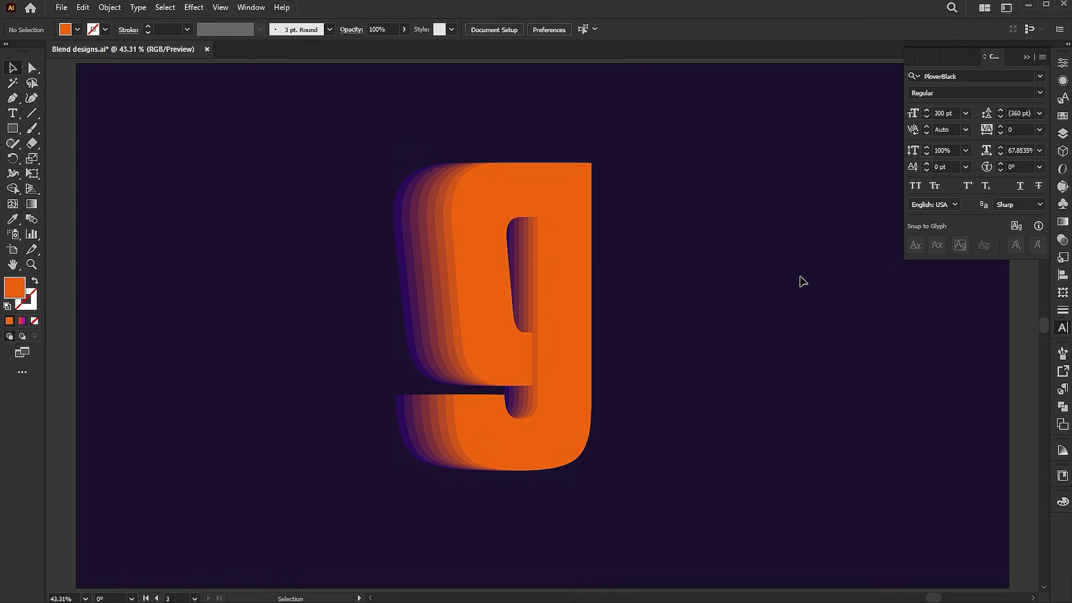
key(ctrl+z)
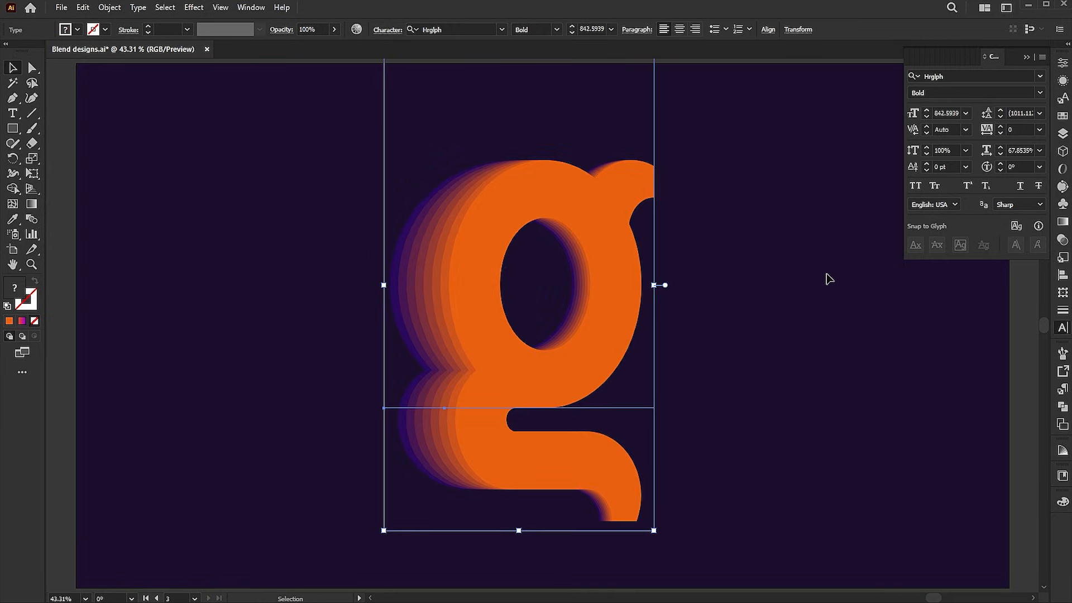